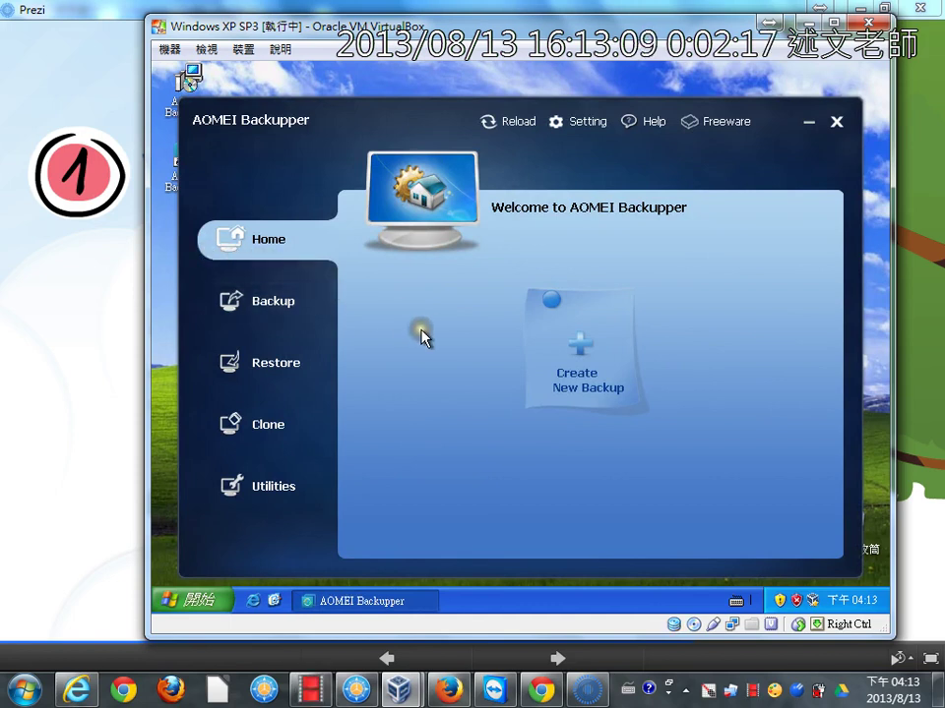
# Create a new System Backup task and select the C: partition as its source
pyautogui.click(582, 372)
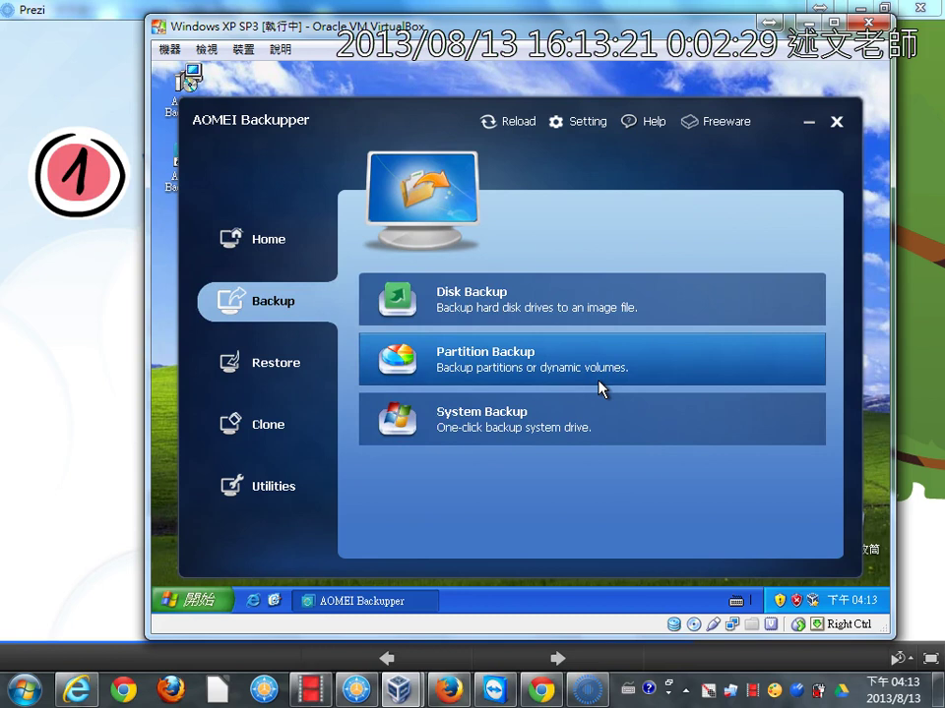
pyautogui.click(529, 427)
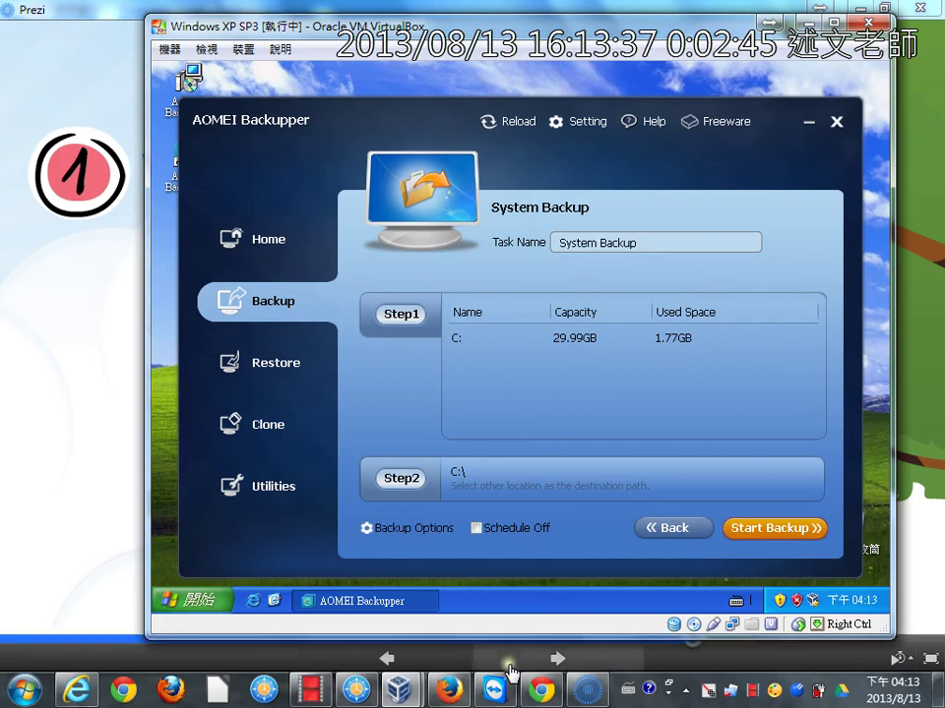
pyautogui.click(720, 695)
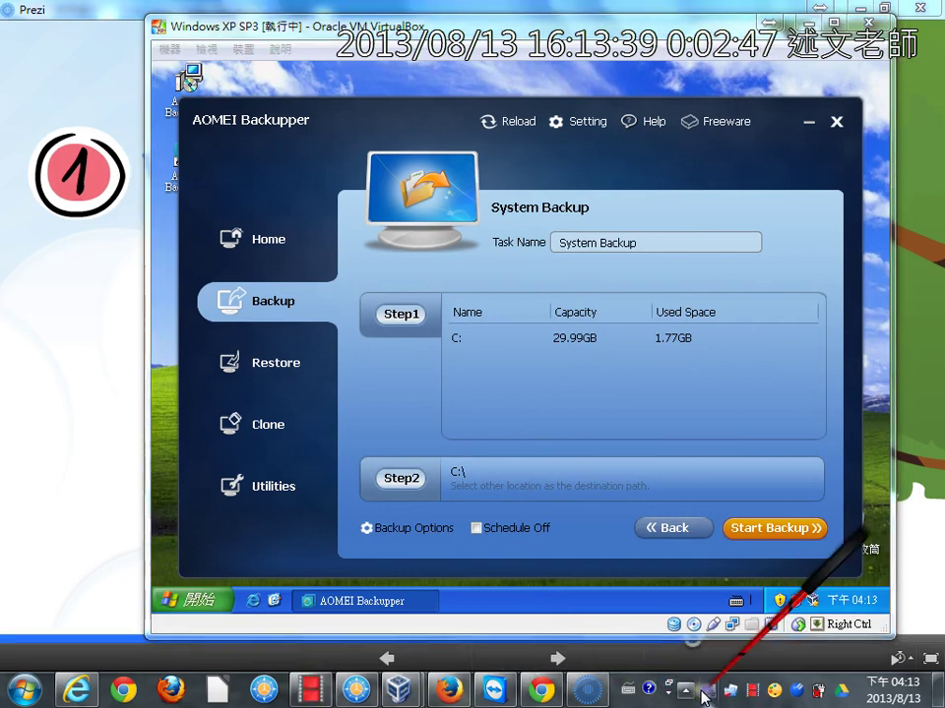
pyautogui.click(519, 344)
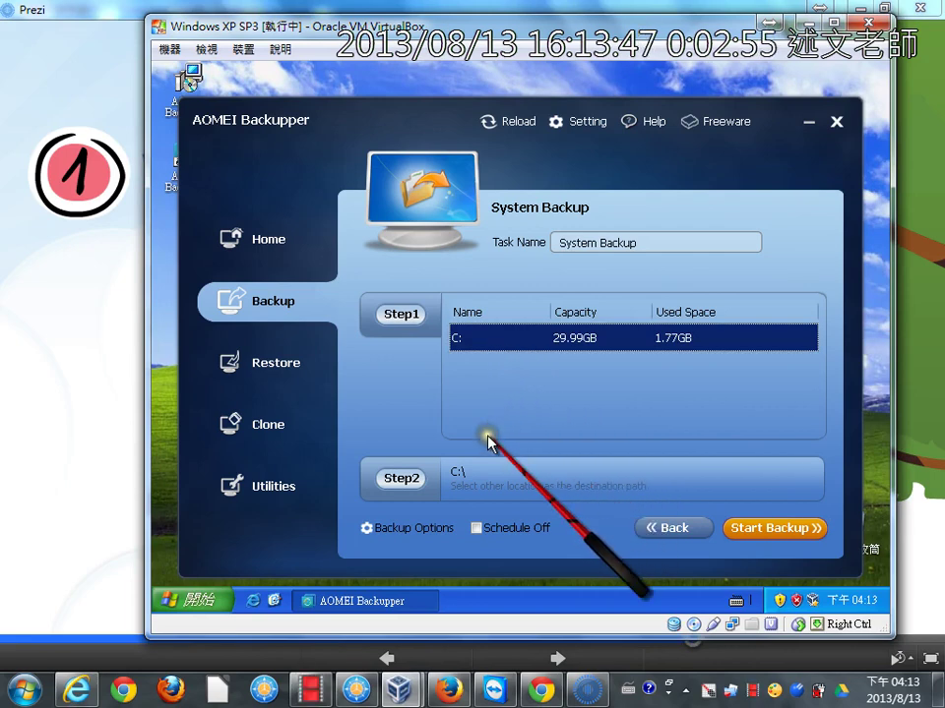
# Set the root of drive E: as the System Backup destination and start the backup
pyautogui.click(476, 490)
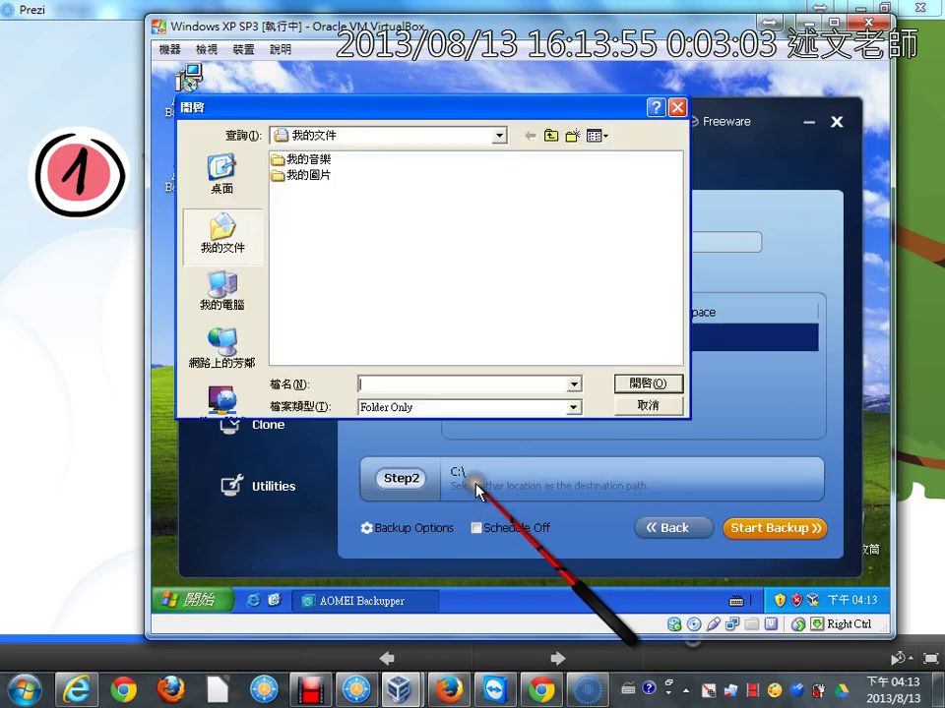
pyautogui.click(252, 285)
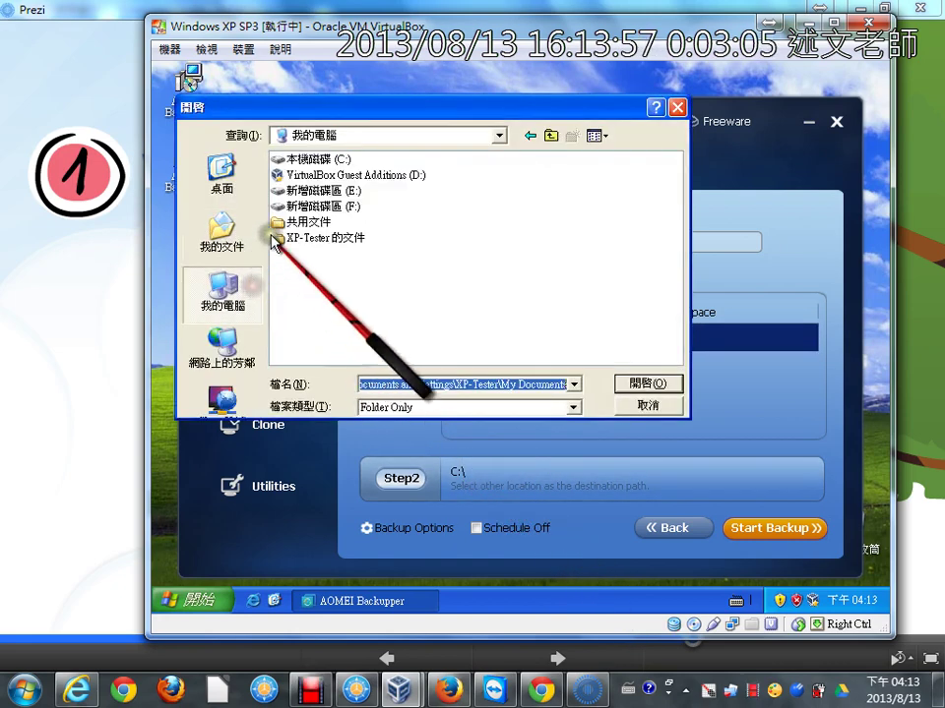
pyautogui.doubleClick(317, 188)
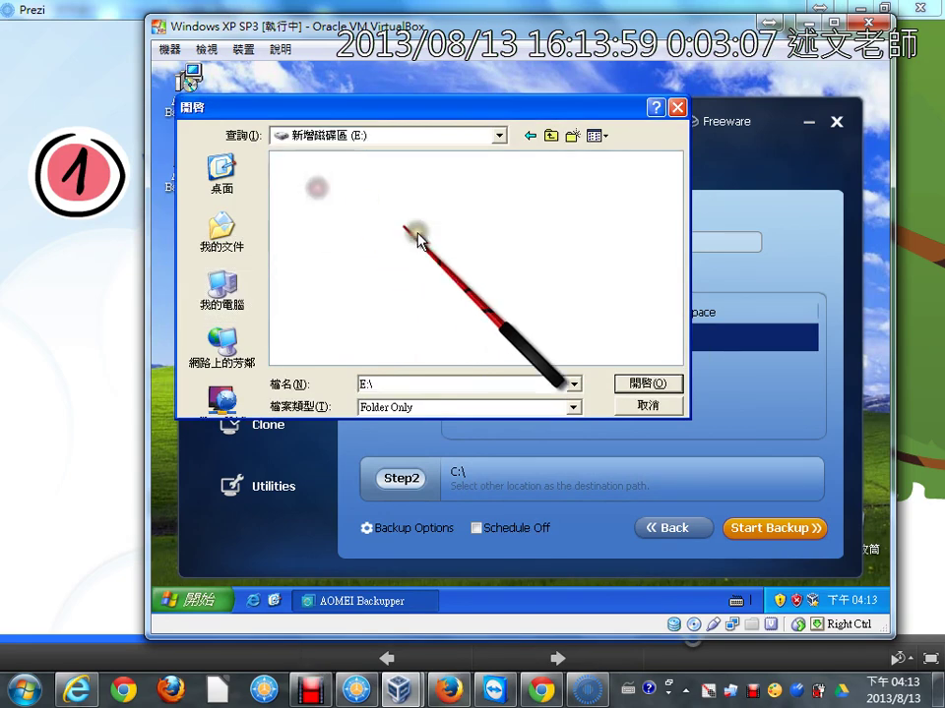
pyautogui.click(635, 383)
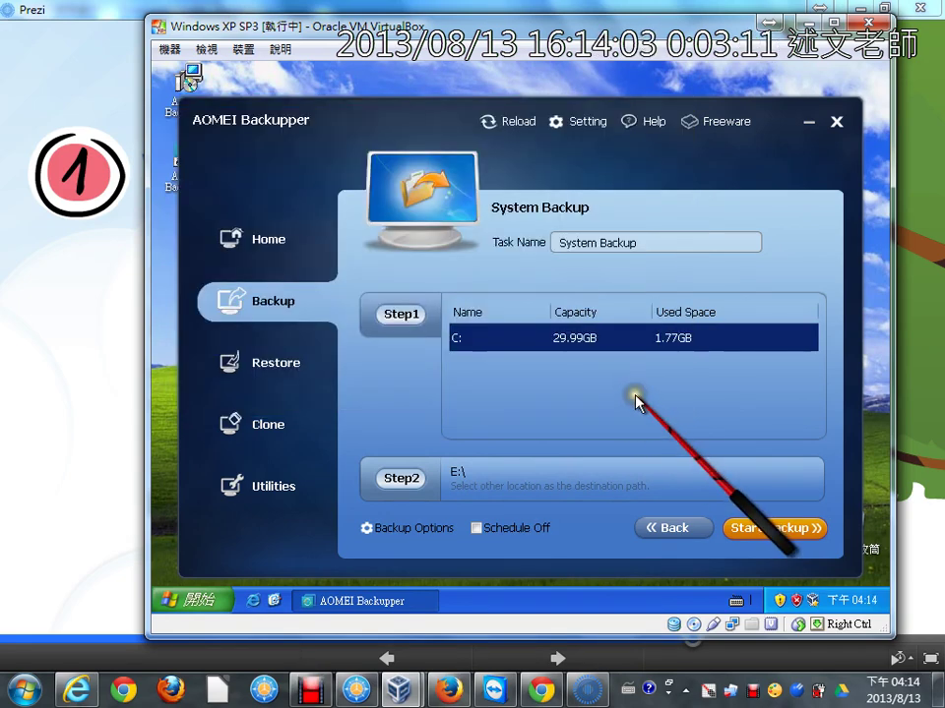
pyautogui.click(765, 531)
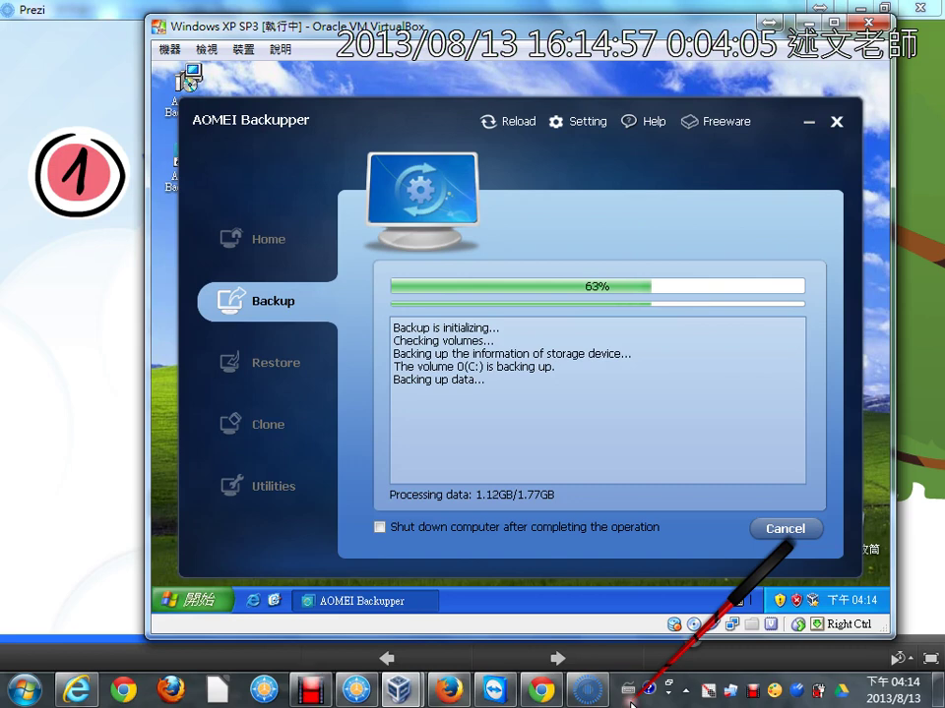
pyautogui.rightClick(754, 692)
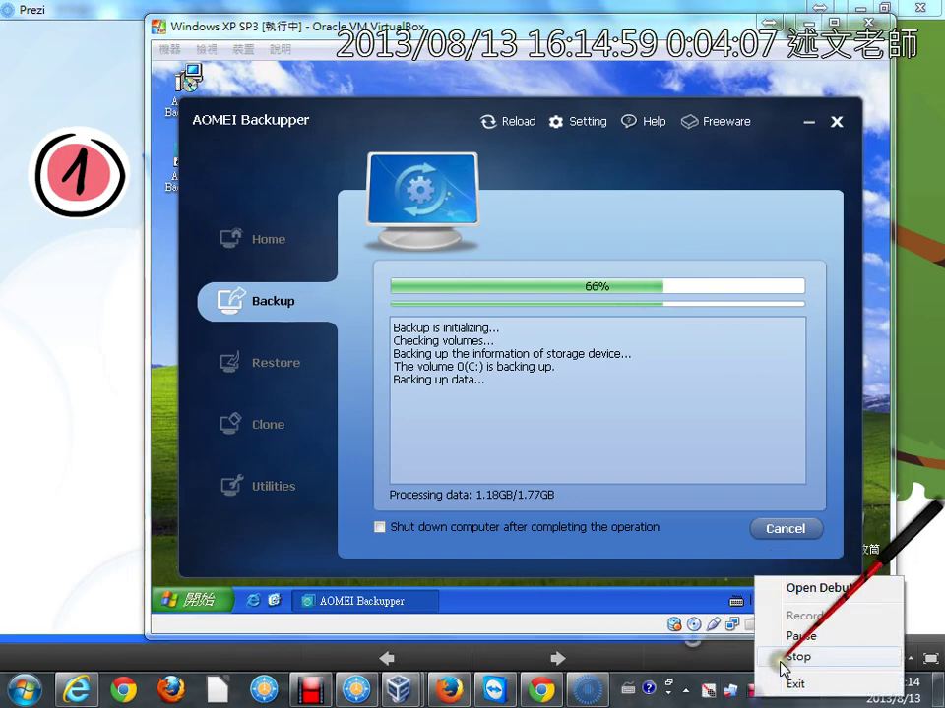
pyautogui.click(799, 636)
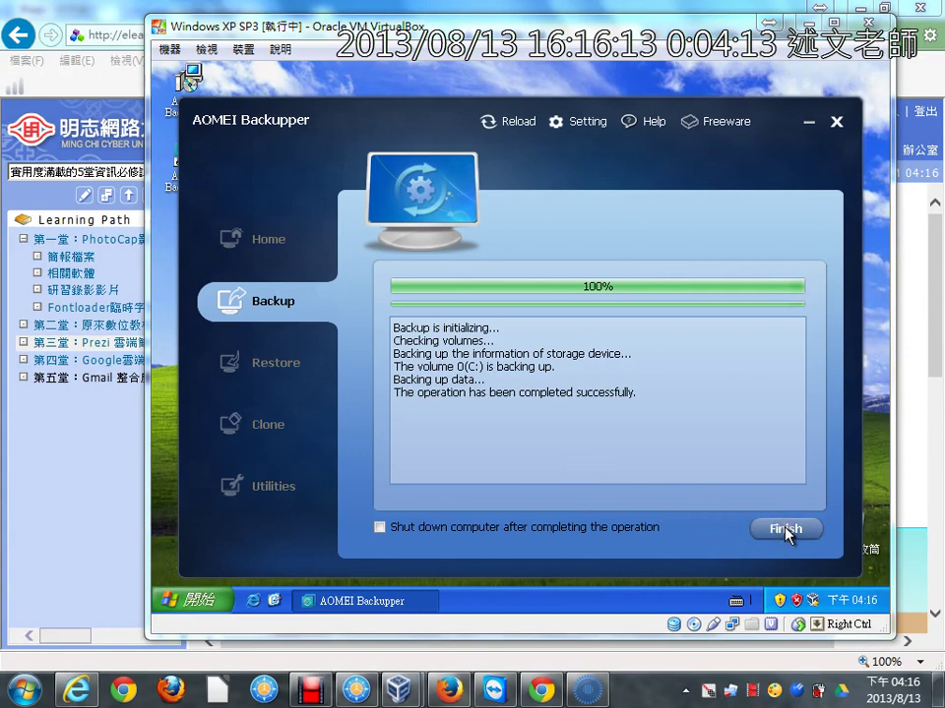
# Toggle the option to shut down the computer after completion, finish the backup task and close AOMEI Backupper
pyautogui.click(381, 528)
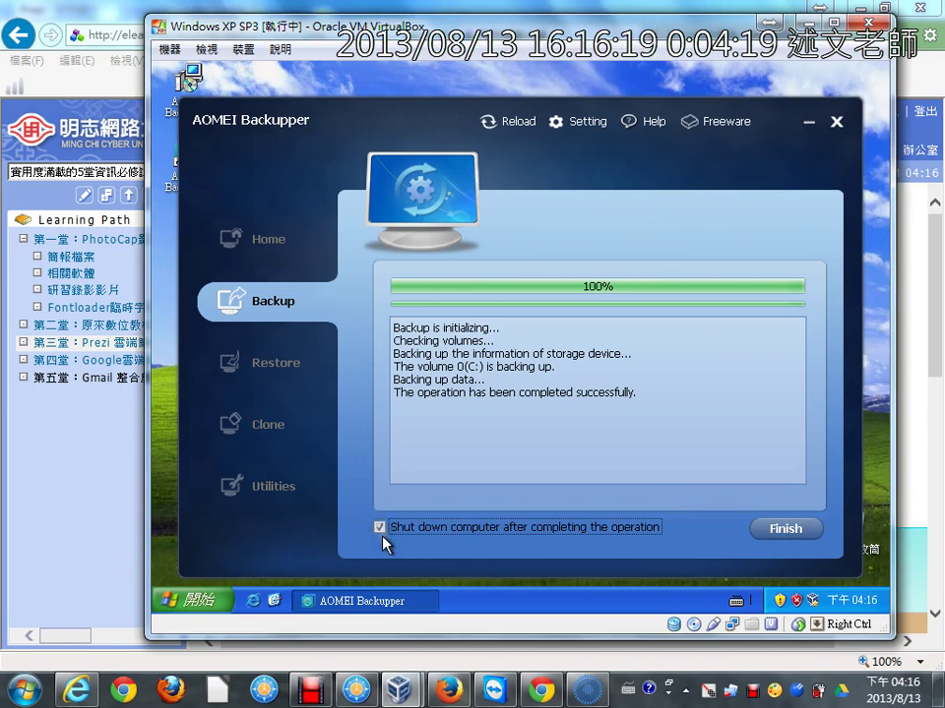
pyautogui.click(393, 524)
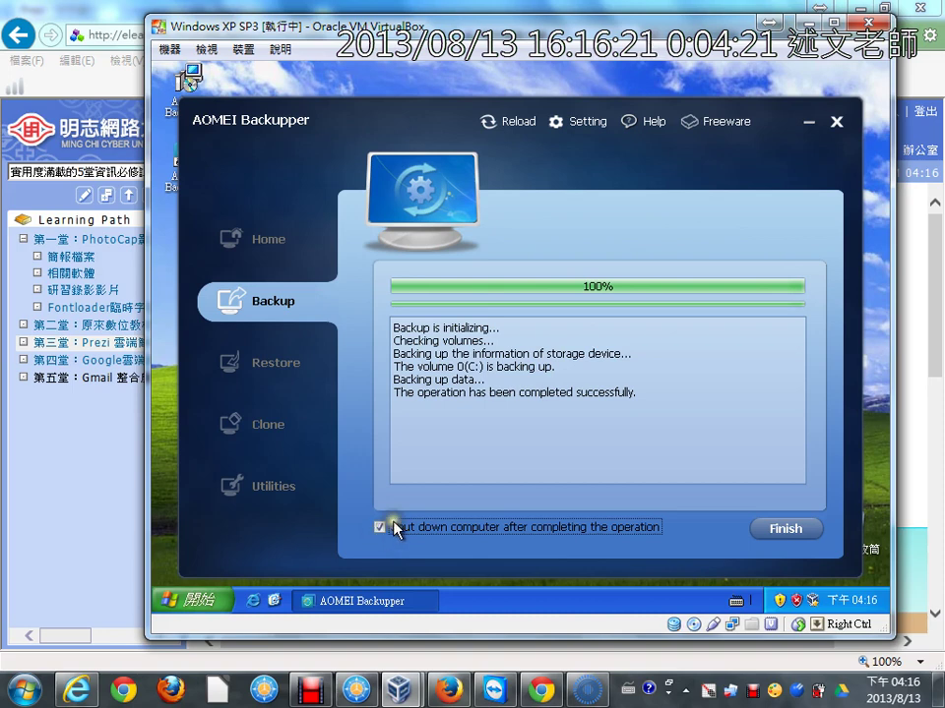
pyautogui.click(791, 531)
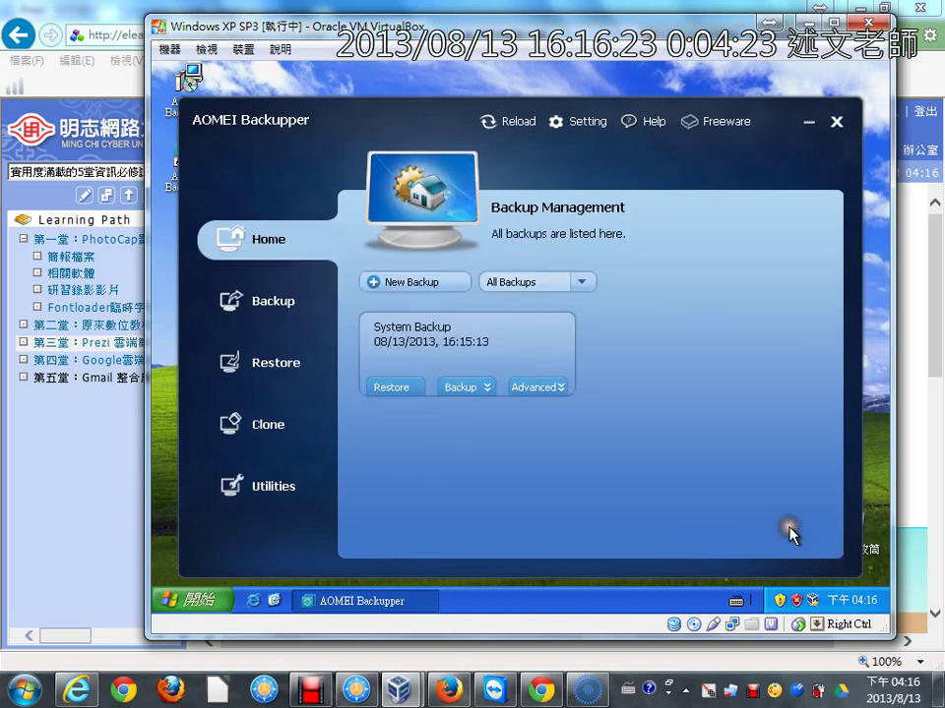
pyautogui.click(835, 122)
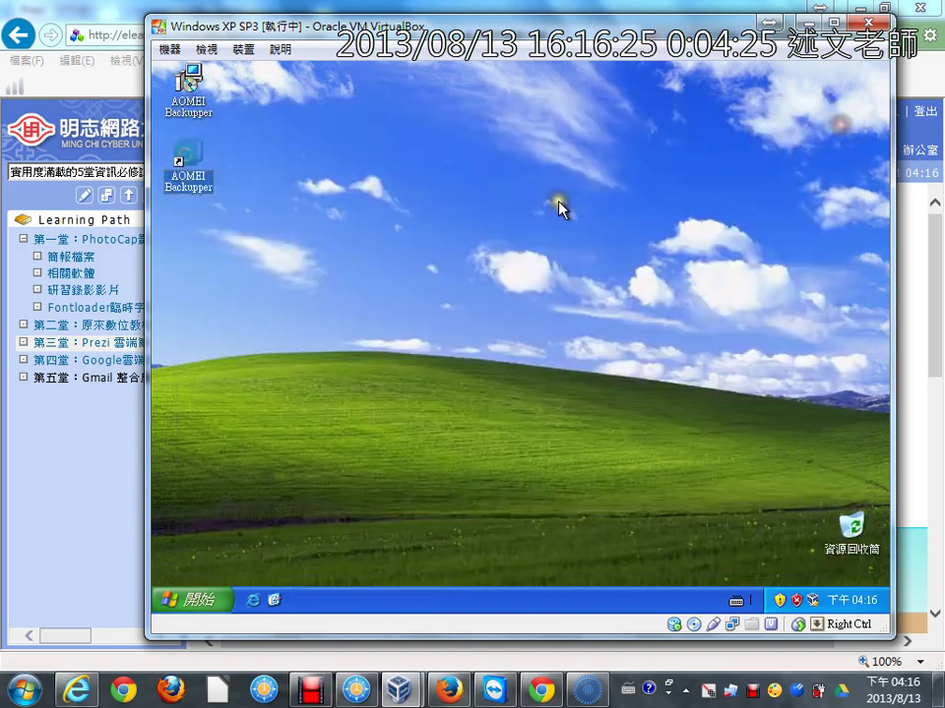
# Browse to the System Backup folder on drive E: in Windows Explorer and examine the backup image file
pyautogui.rightClick(209, 599)
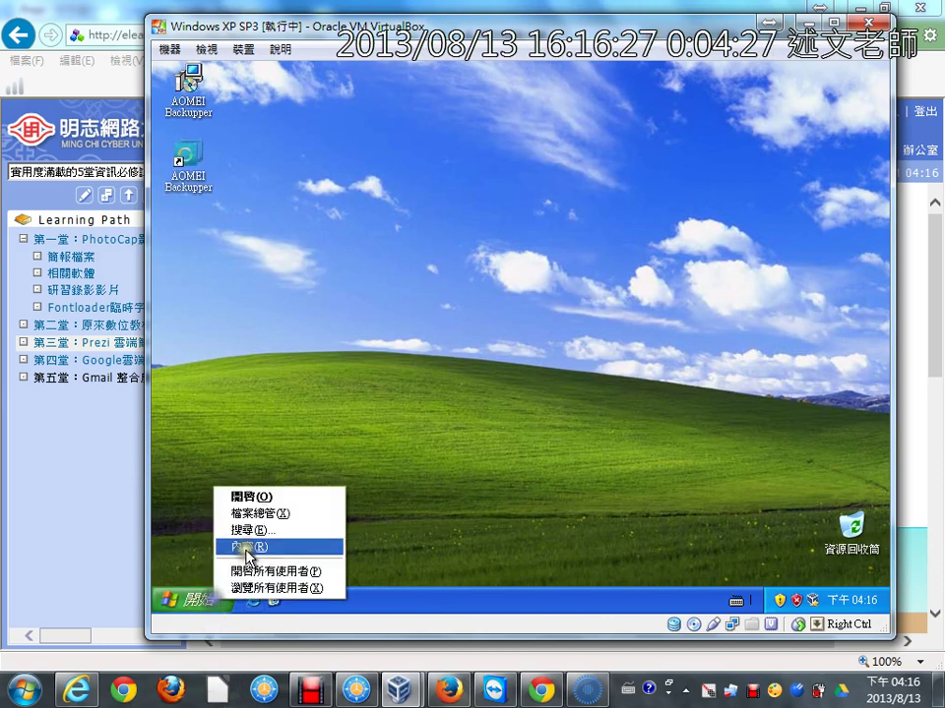
pyautogui.click(264, 513)
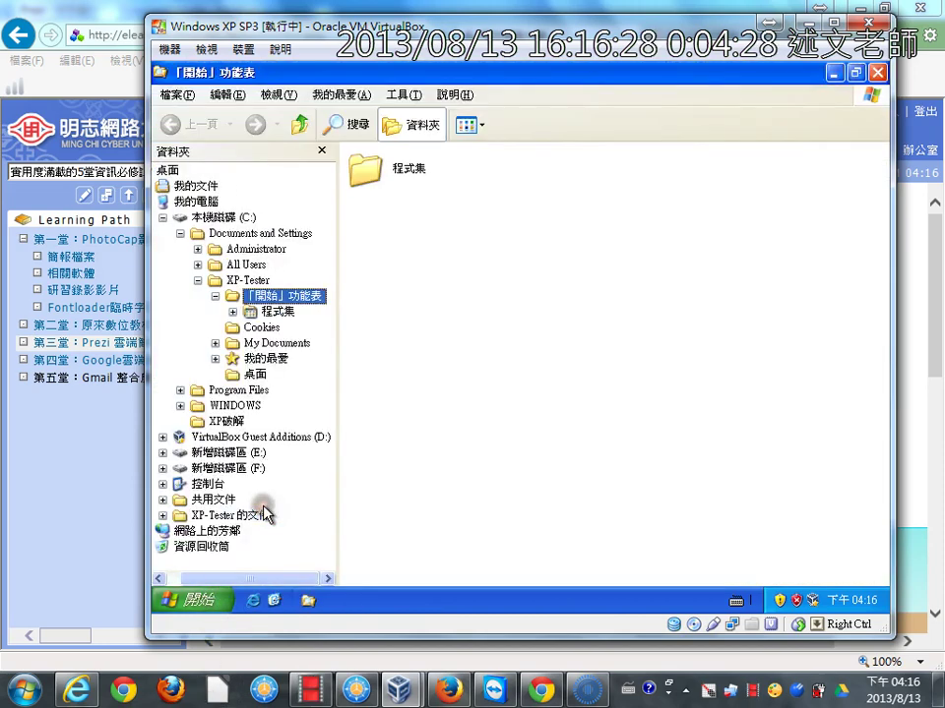
pyautogui.click(185, 223)
pyautogui.click(228, 251)
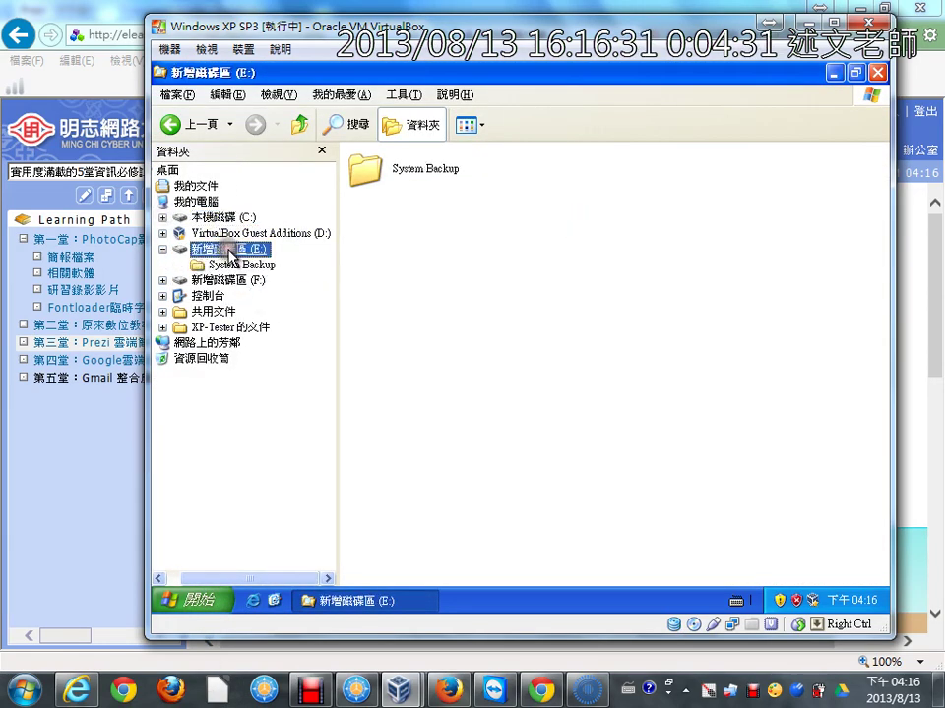
pyautogui.click(374, 190)
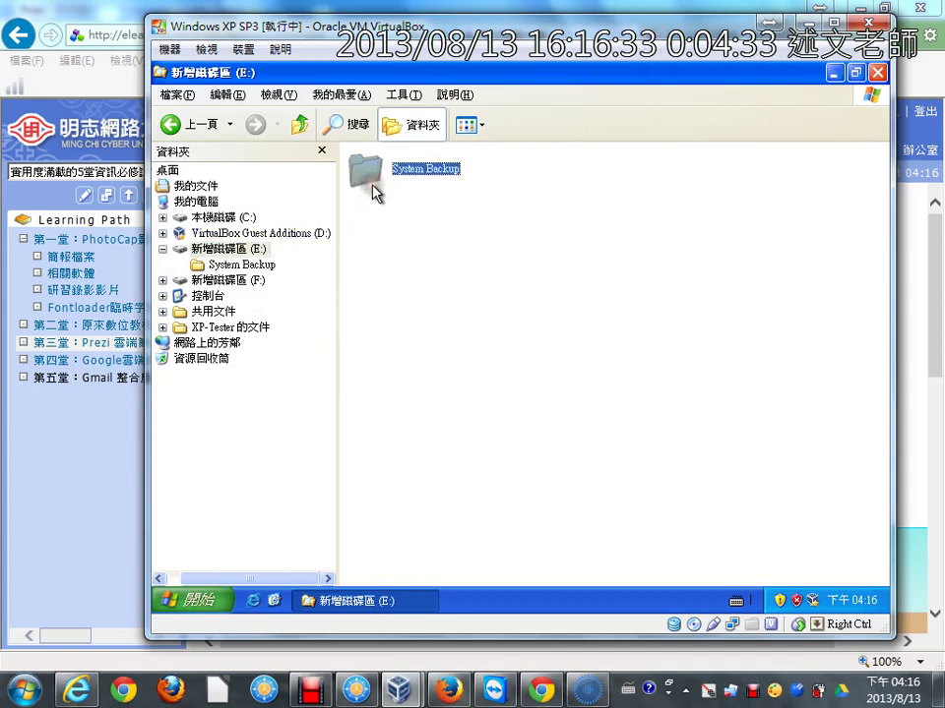
pyautogui.click(286, 685)
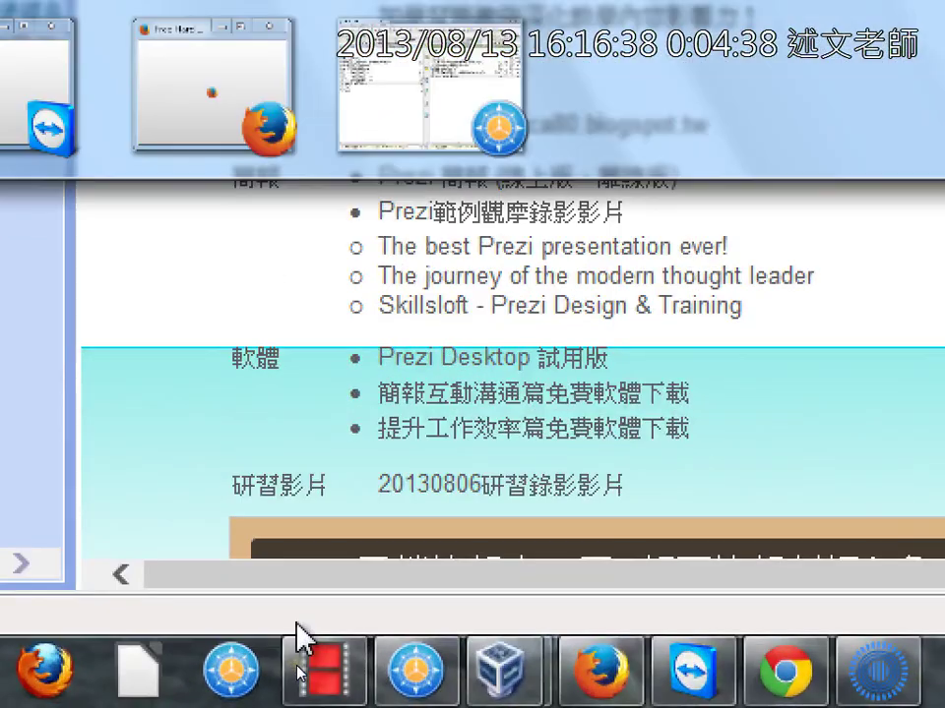
pyautogui.click(297, 665)
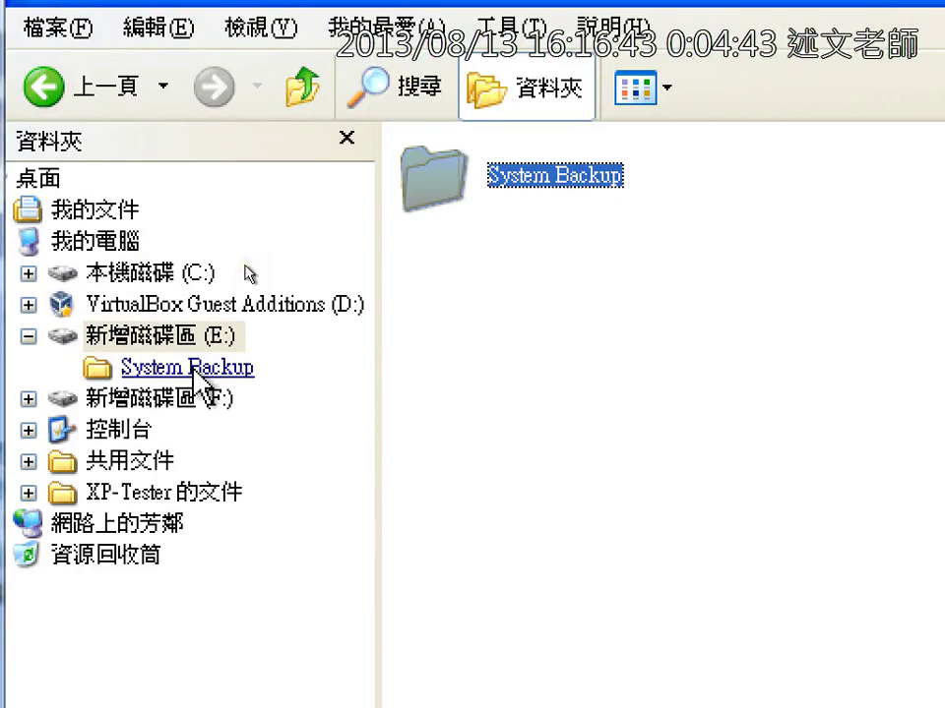
pyautogui.click(200, 376)
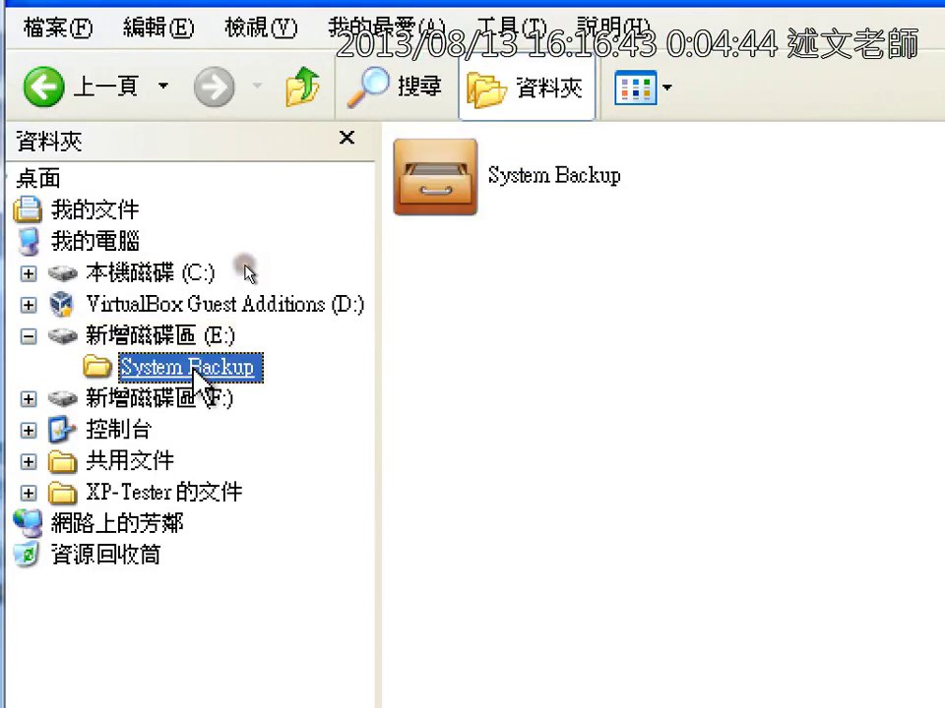
pyautogui.click(551, 218)
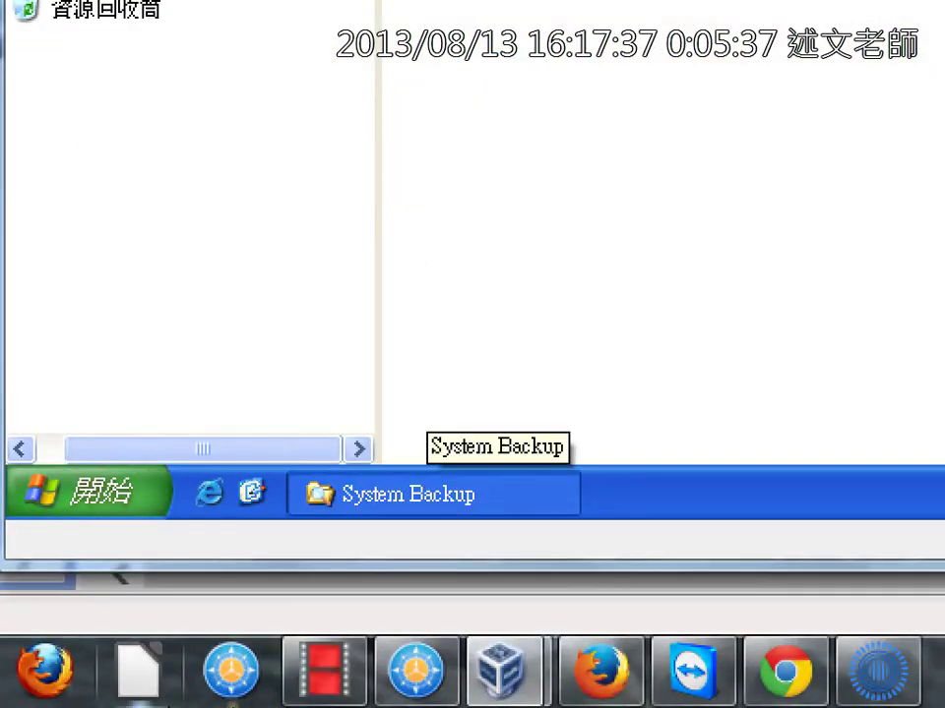
pyautogui.moveTo(335, 684)
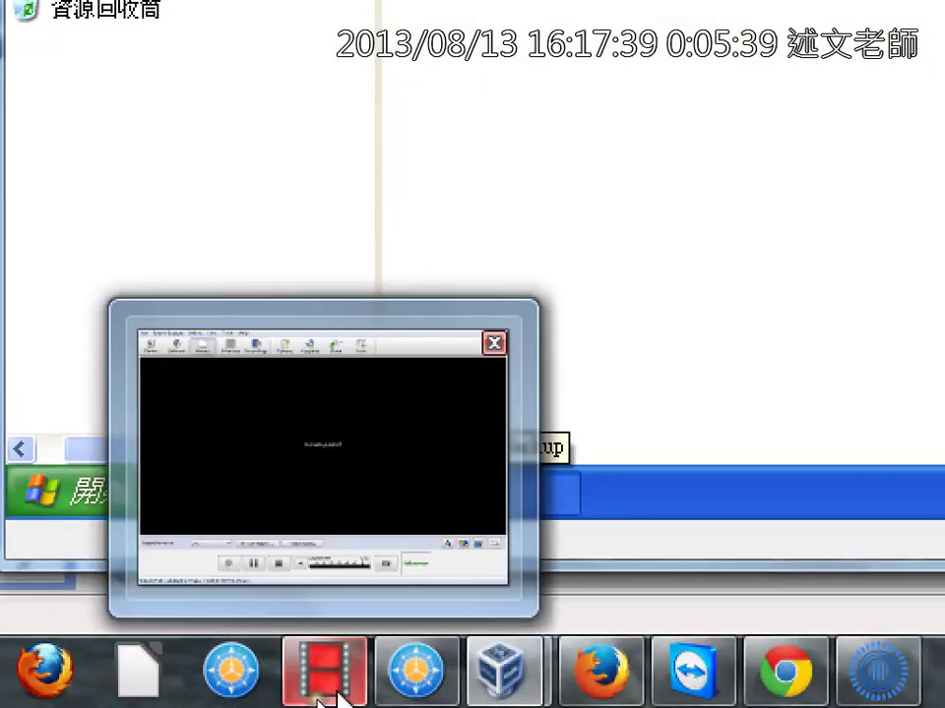
pyautogui.click(334, 684)
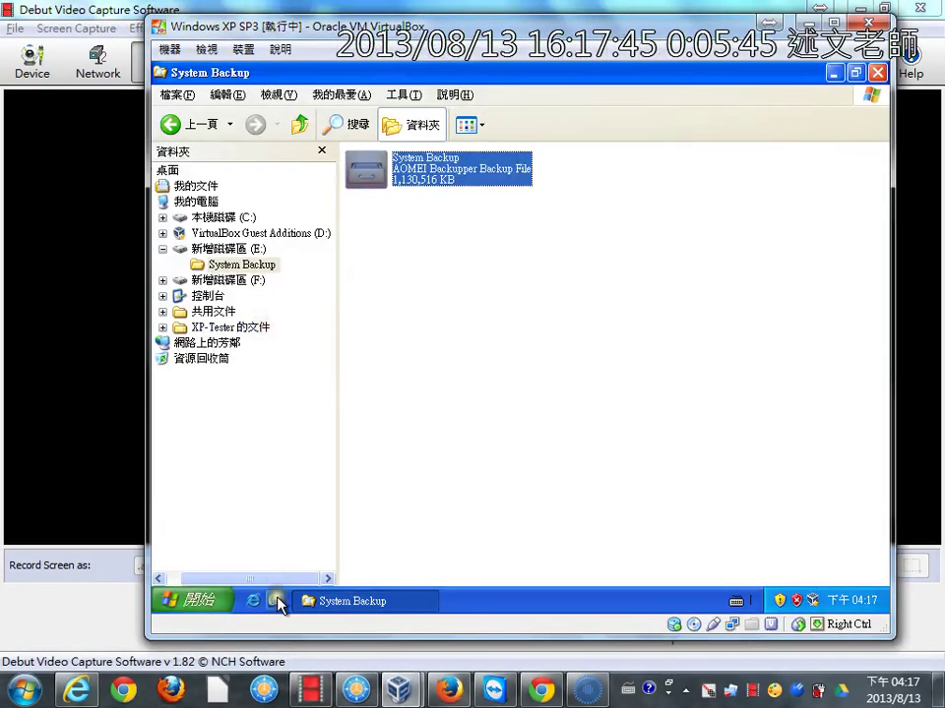
# Reopen AOMEI Backupper from the XP desktop and select the System Backup task in the restore list
pyautogui.click(274, 600)
pyautogui.doubleClick(187, 166)
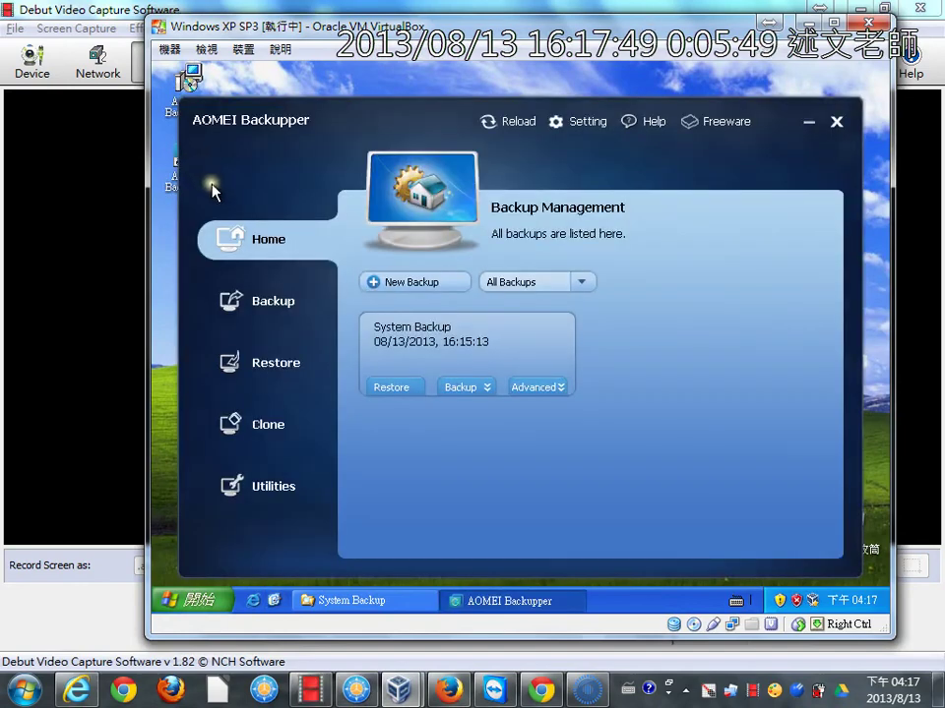
pyautogui.click(291, 366)
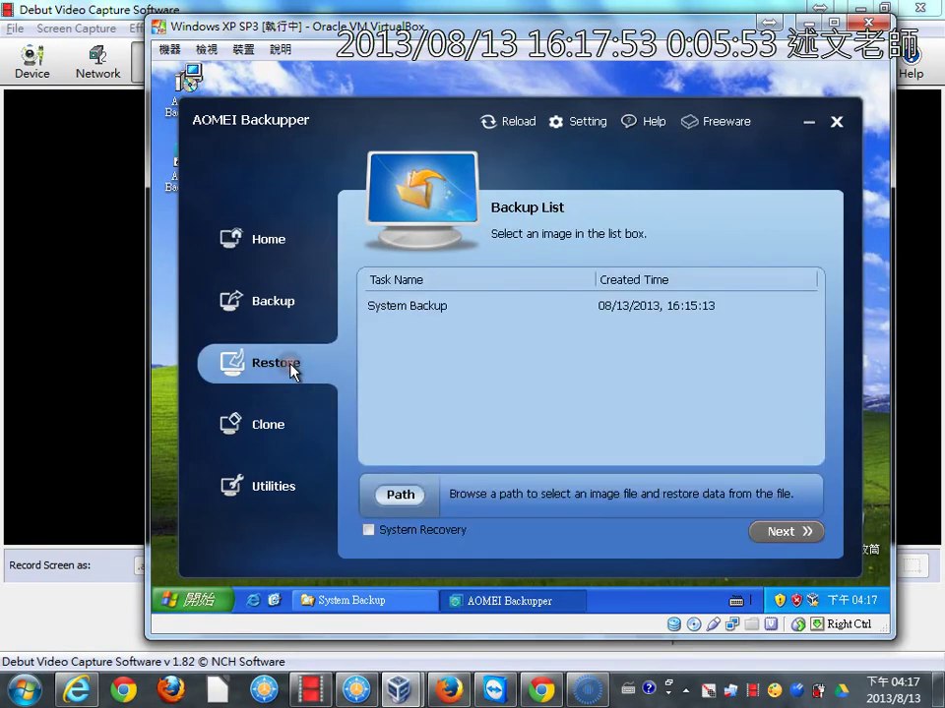
pyautogui.click(433, 307)
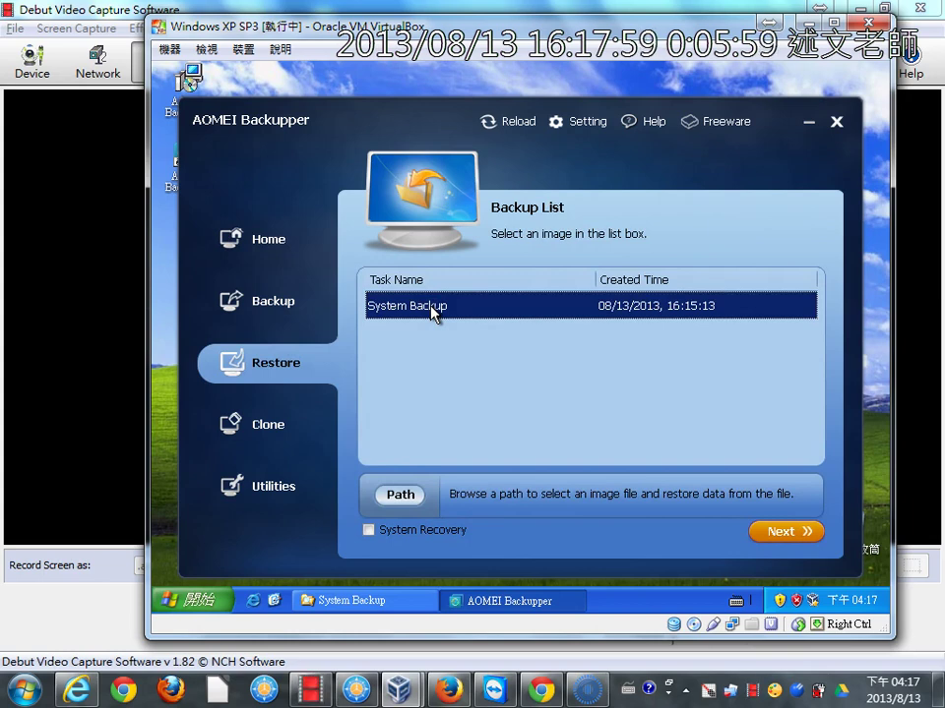
# Start the Explore Image utility and choose the System Backup task as the image to explore
pyautogui.click(295, 489)
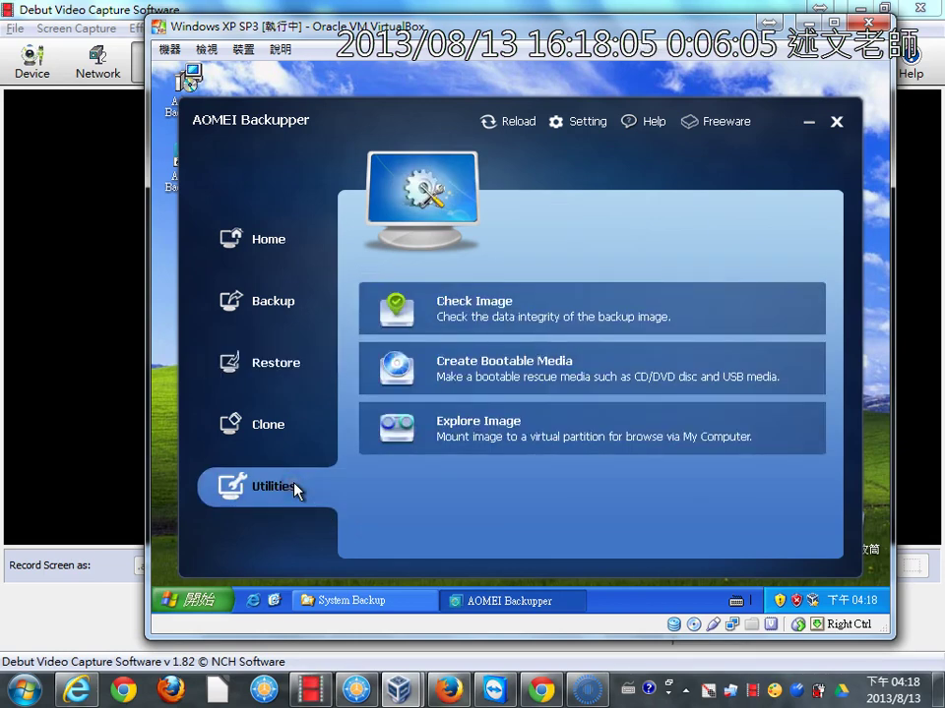
pyautogui.click(482, 434)
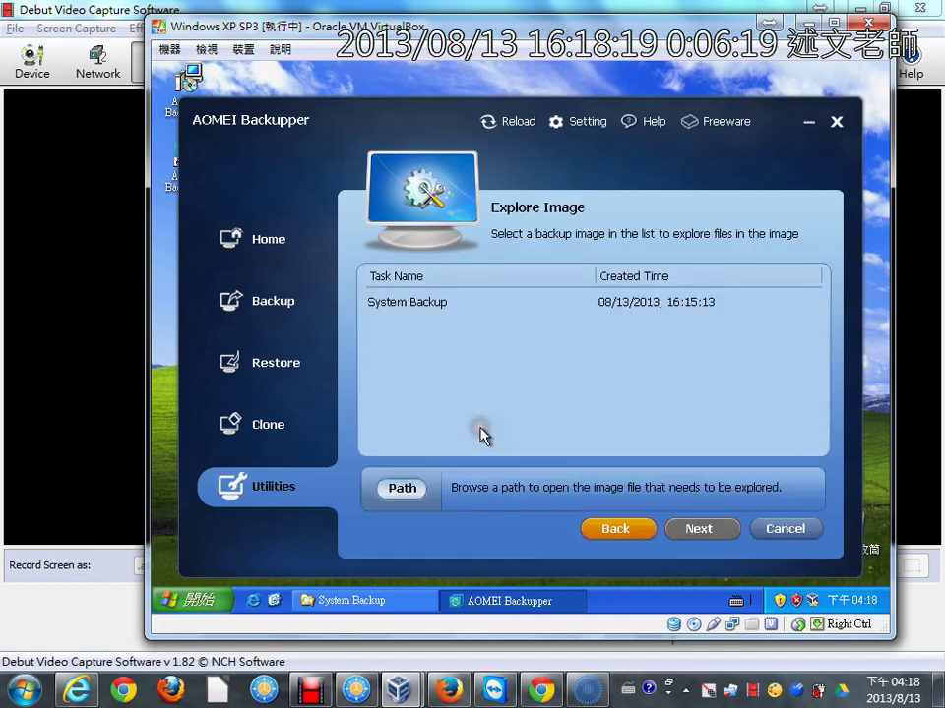
pyautogui.click(453, 307)
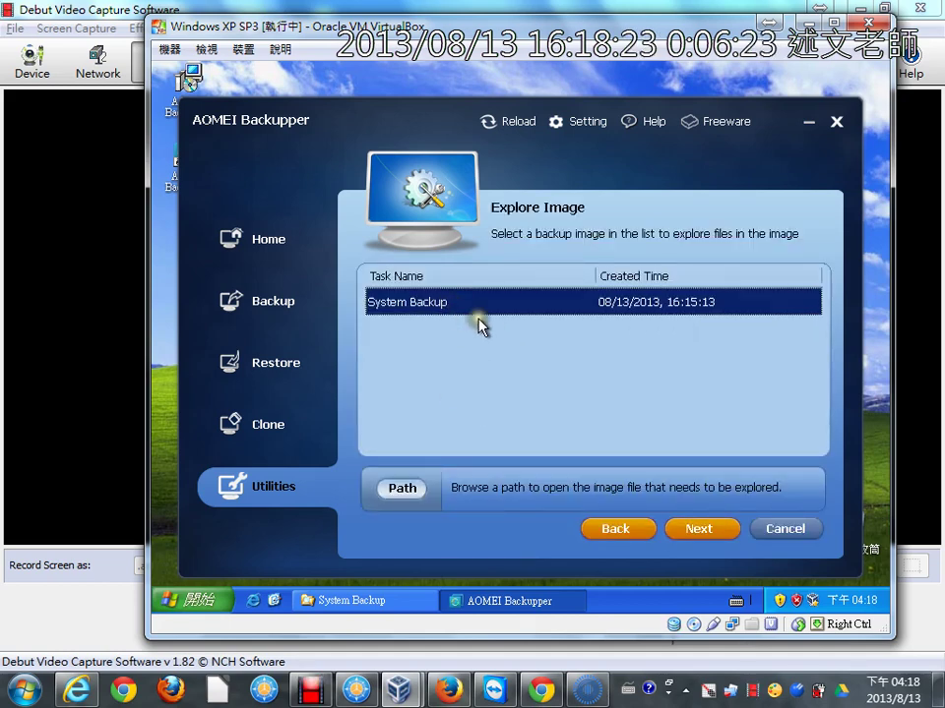
pyautogui.click(421, 492)
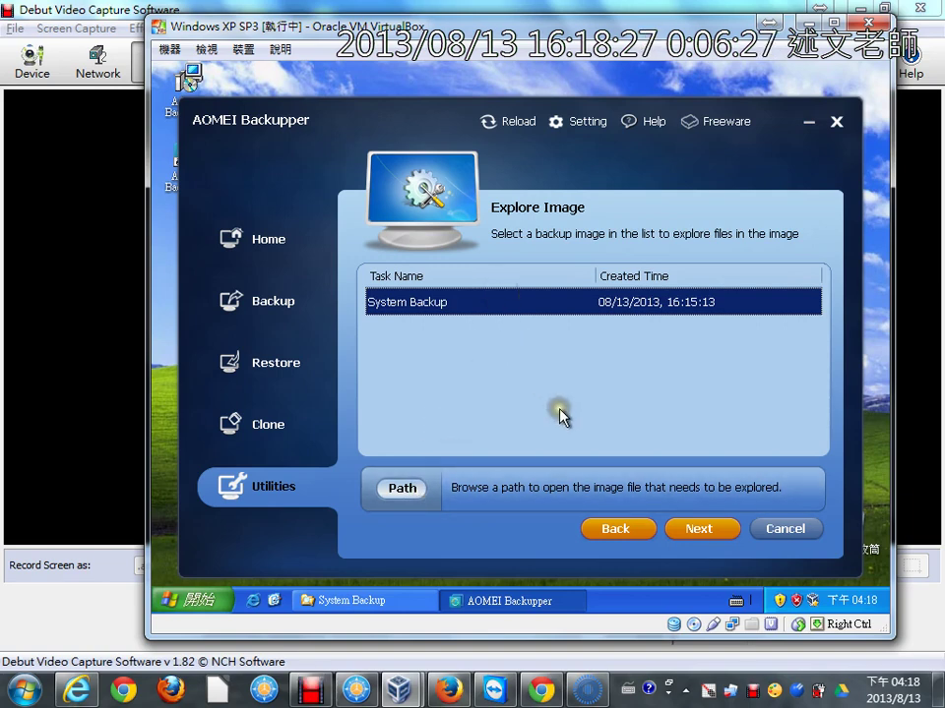
pyautogui.click(696, 534)
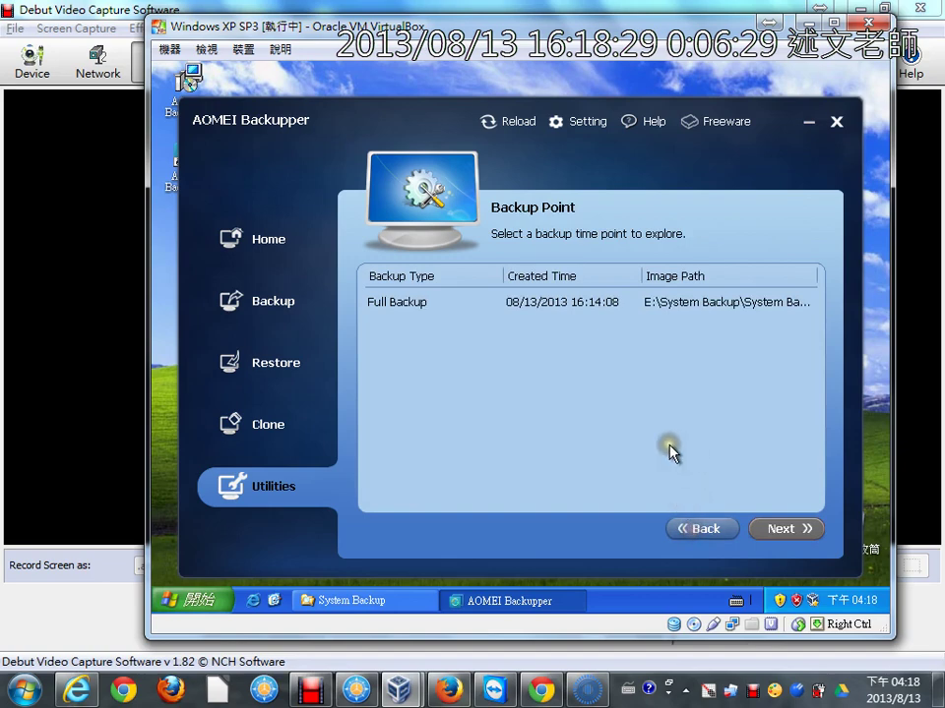
# Select the full backup from 08/13/2013 16:14:08 and mount its C: partition as virtual drive G:
pyautogui.click(468, 305)
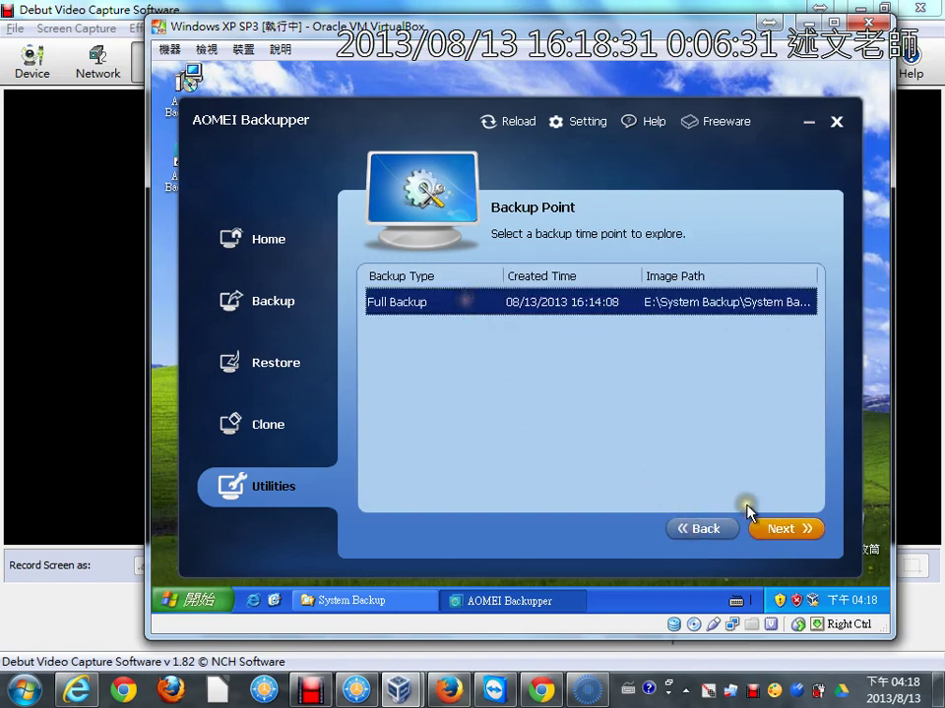
pyautogui.click(780, 537)
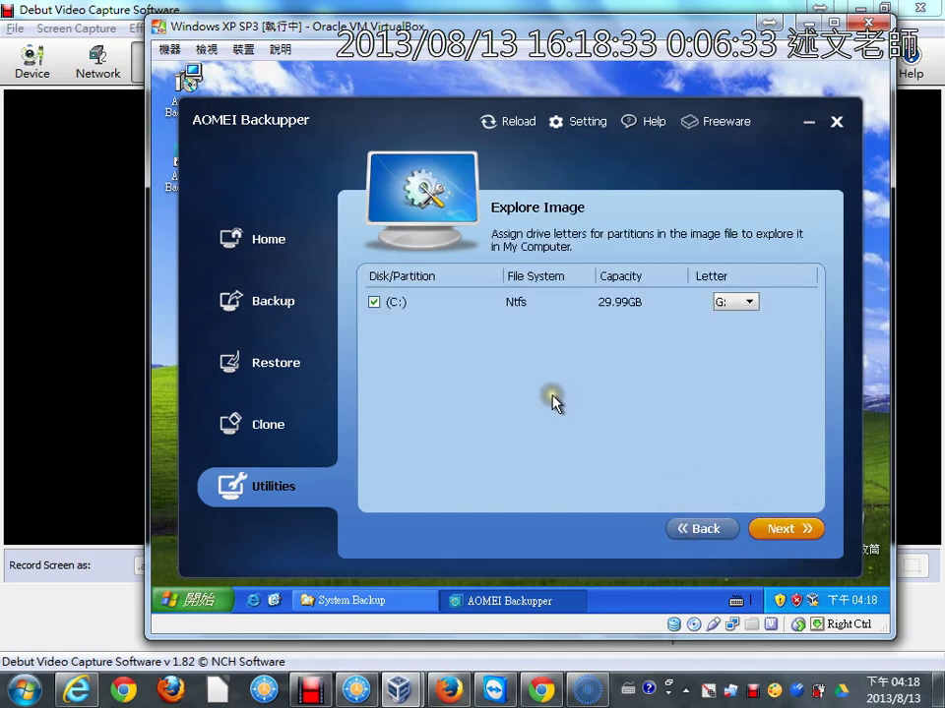
pyautogui.click(736, 305)
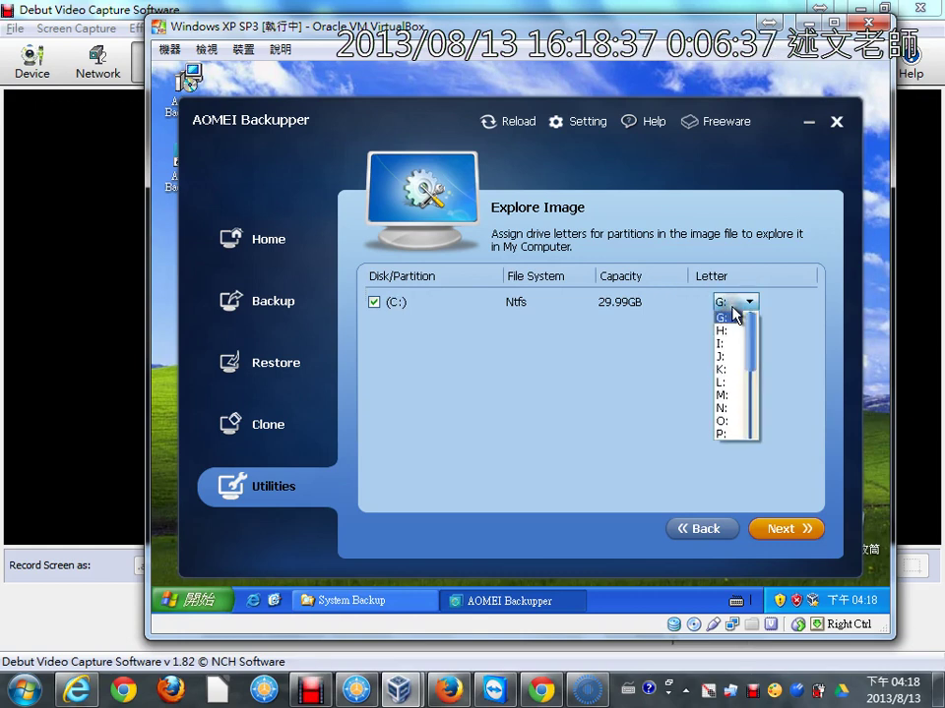
pyautogui.click(614, 311)
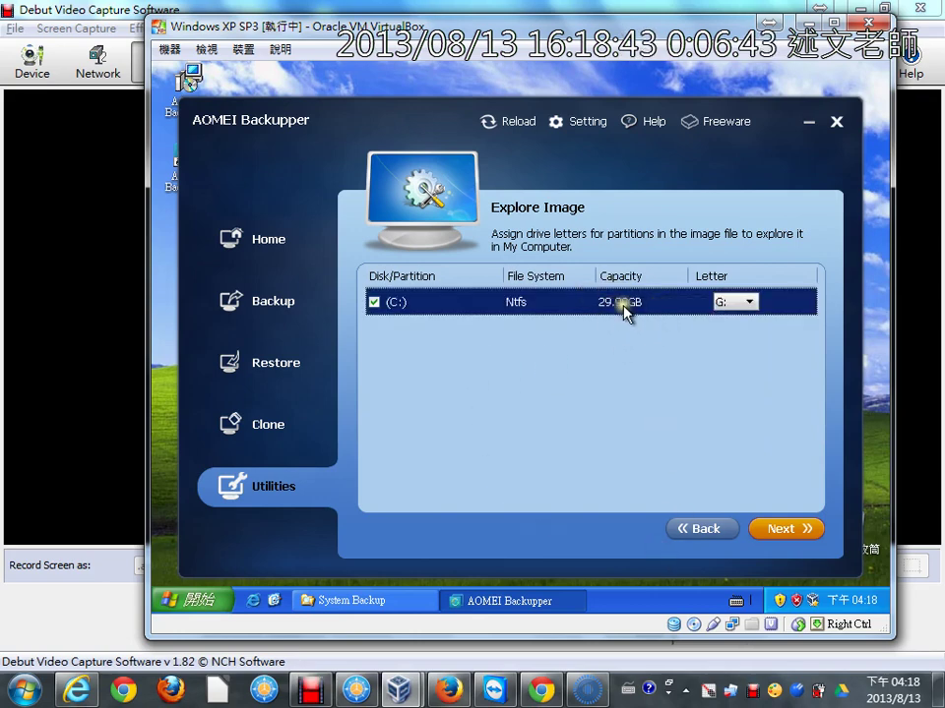
pyautogui.click(768, 533)
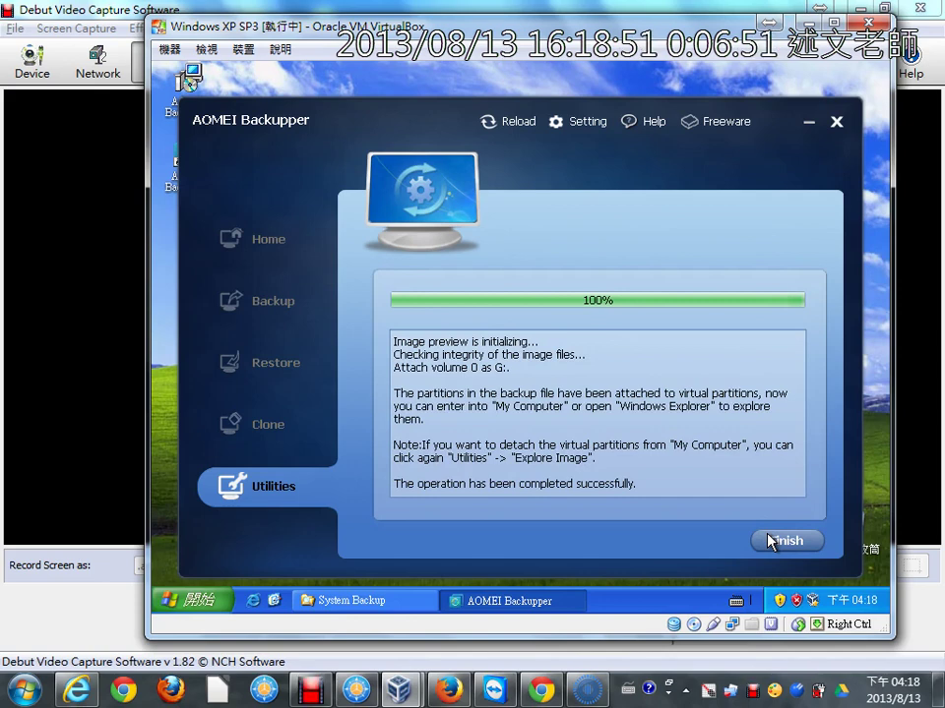
# Browse the mounted drive G: in Windows Explorer and examine the Administrator folder under Documents and Settings, including Favorites
pyautogui.click(393, 604)
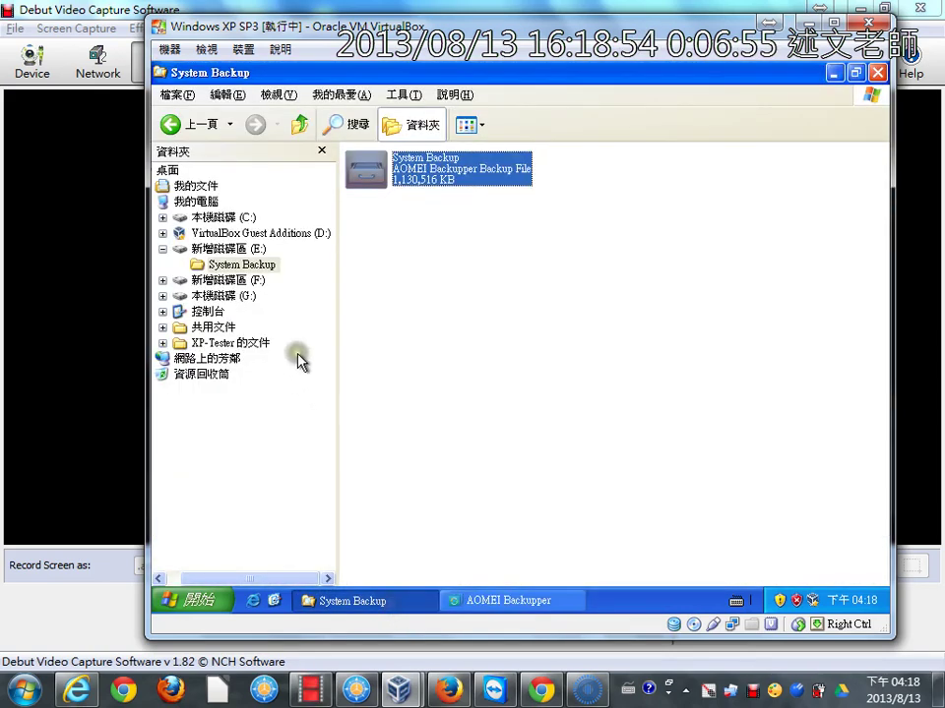
pyautogui.click(246, 296)
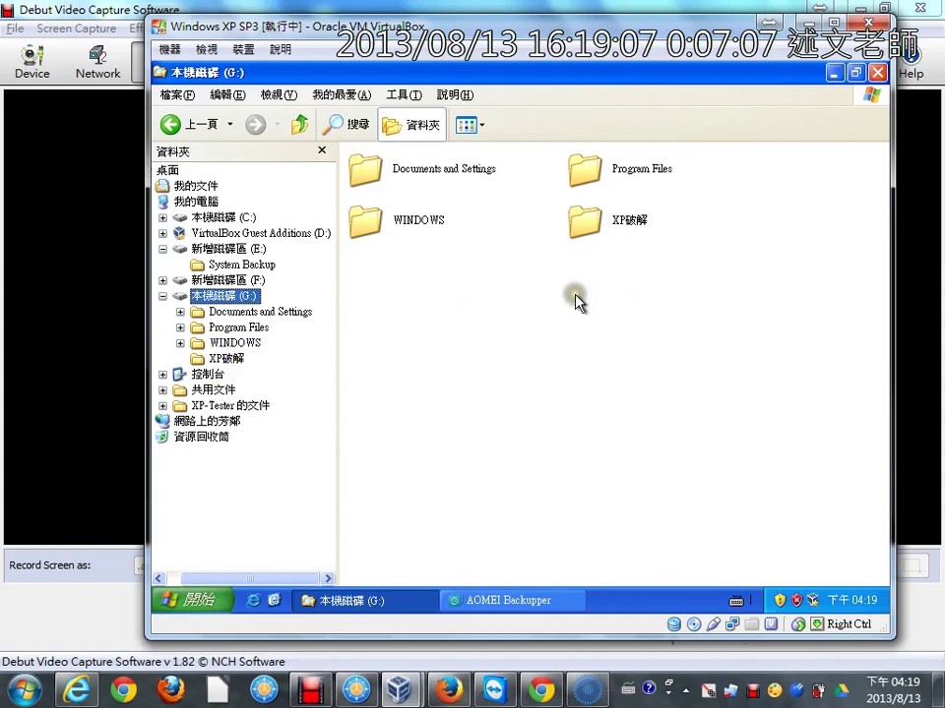
pyautogui.click(397, 176)
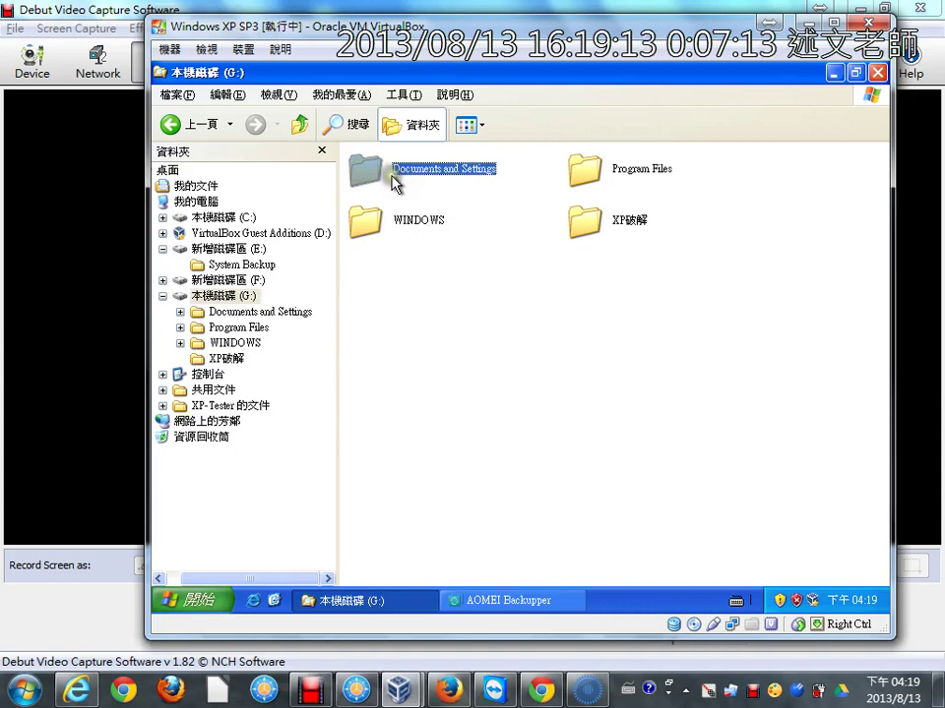
pyautogui.doubleClick(386, 173)
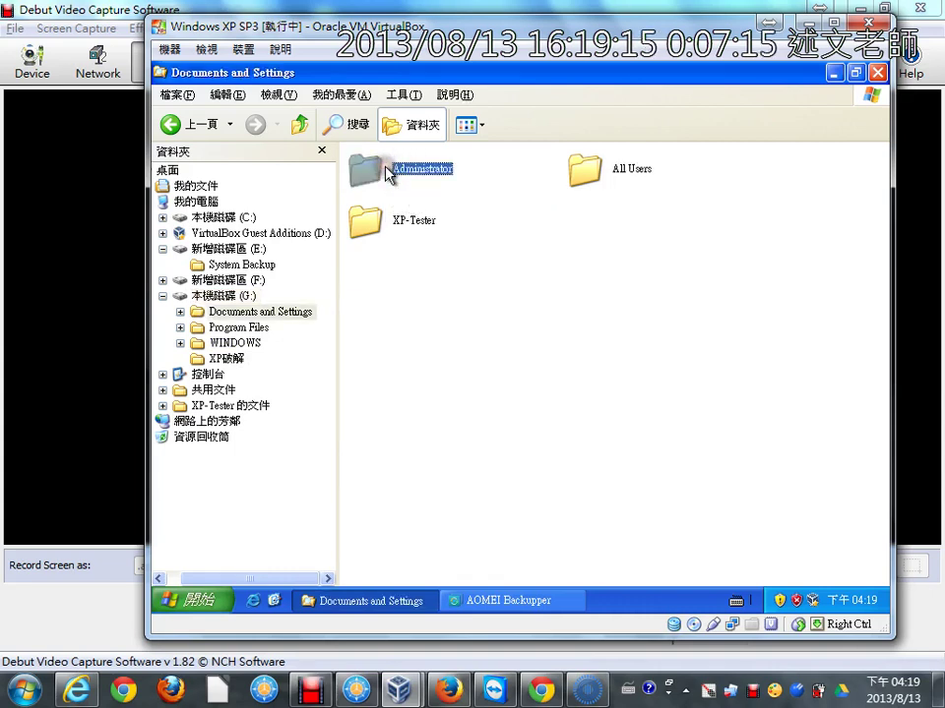
pyautogui.doubleClick(384, 175)
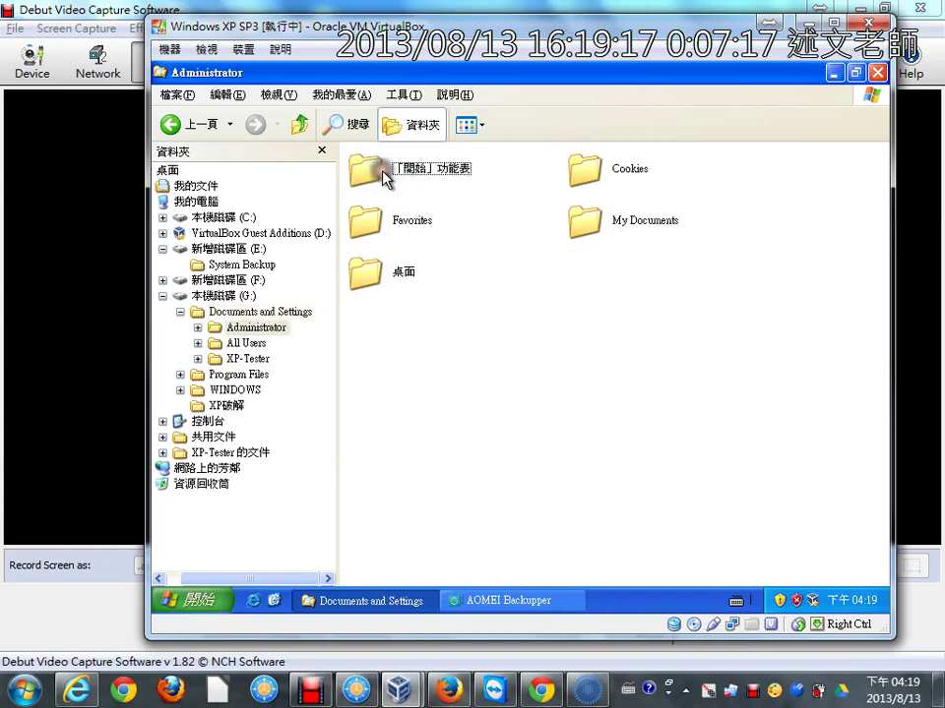
pyautogui.click(392, 274)
pyautogui.click(615, 230)
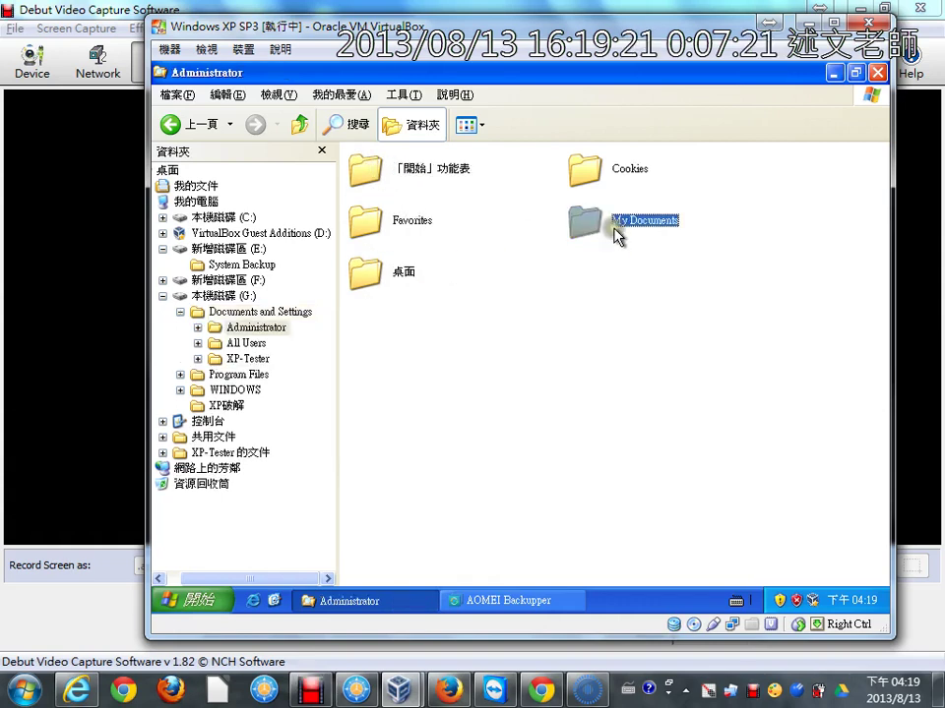
pyautogui.doubleClick(370, 225)
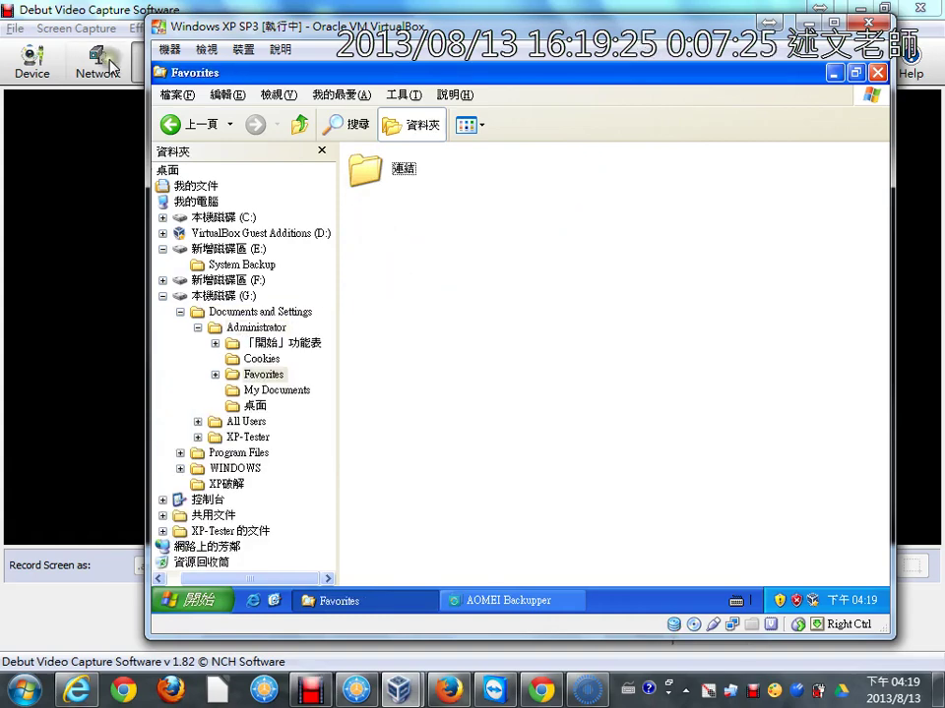
pyautogui.click(206, 125)
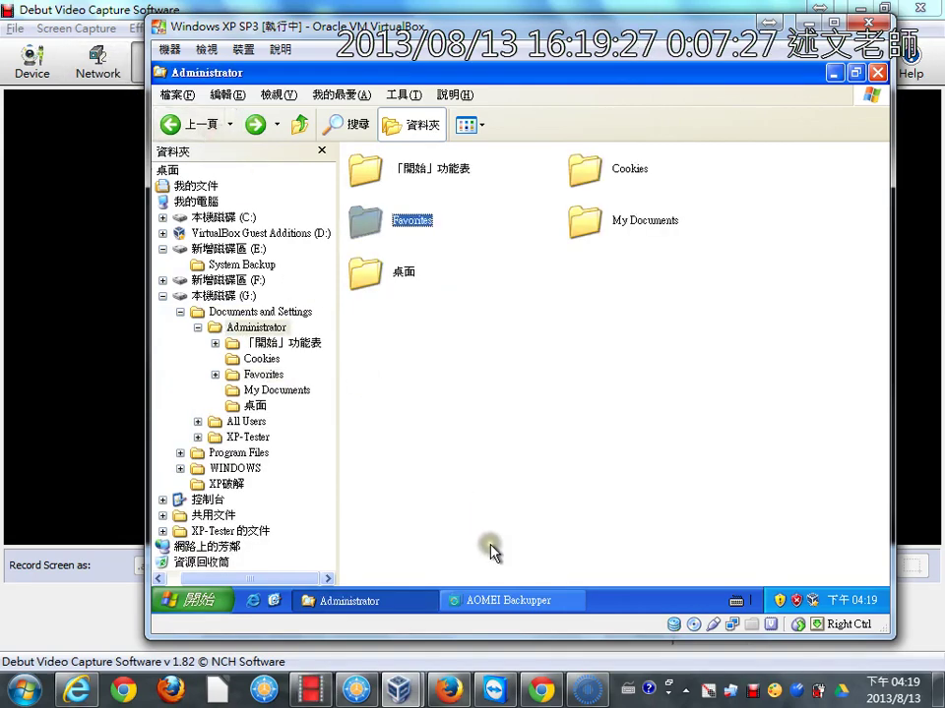
# Return to AOMEI Backupper, finish the Explore Image task and start restoring the System Backup task
pyautogui.click(507, 602)
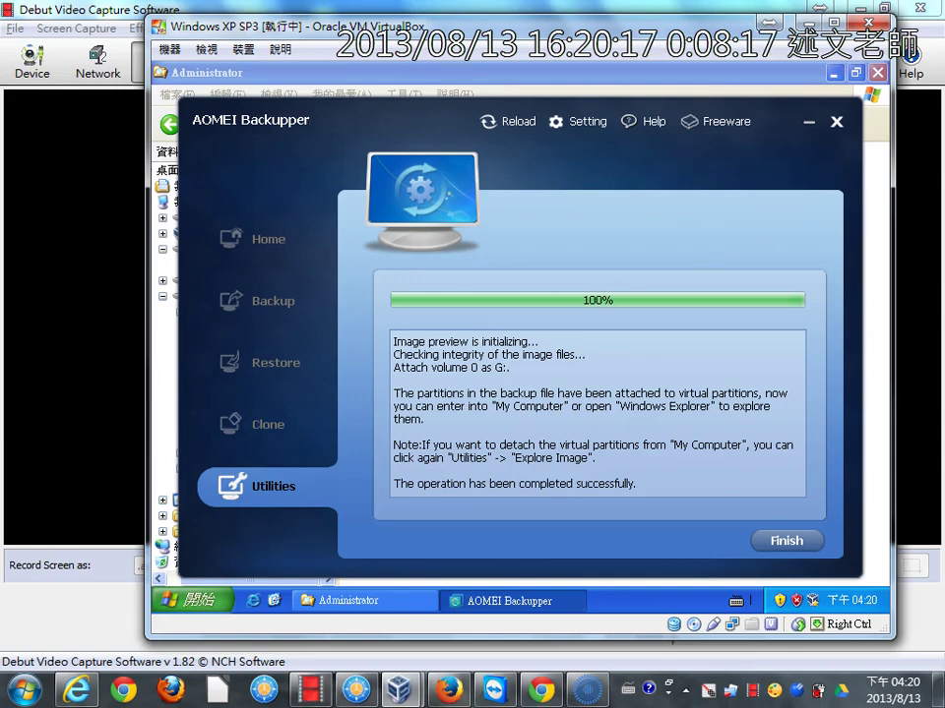
pyautogui.click(768, 544)
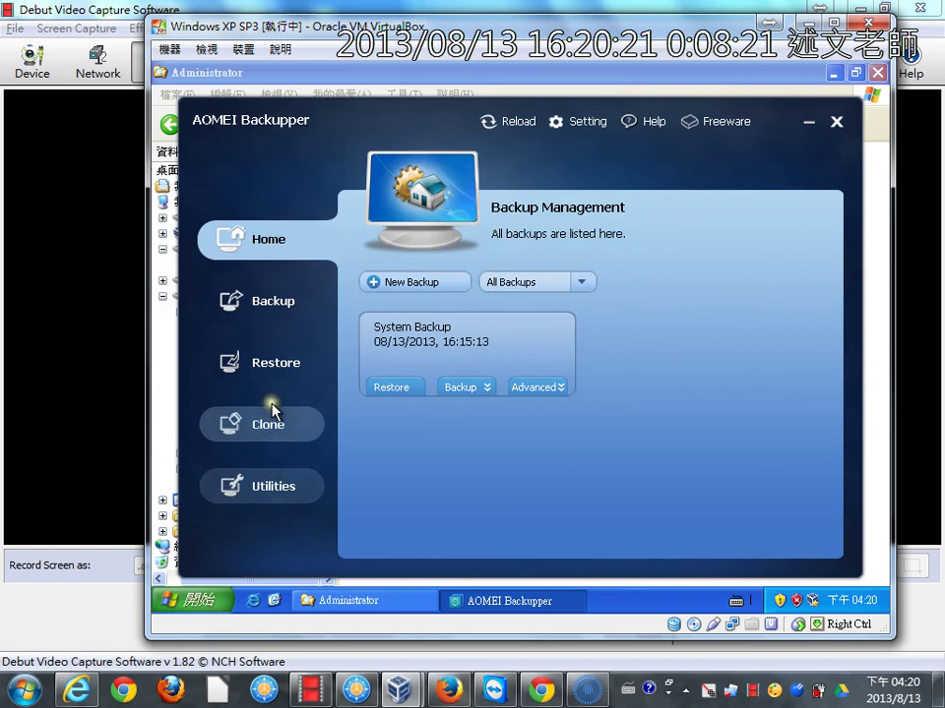
pyautogui.click(274, 368)
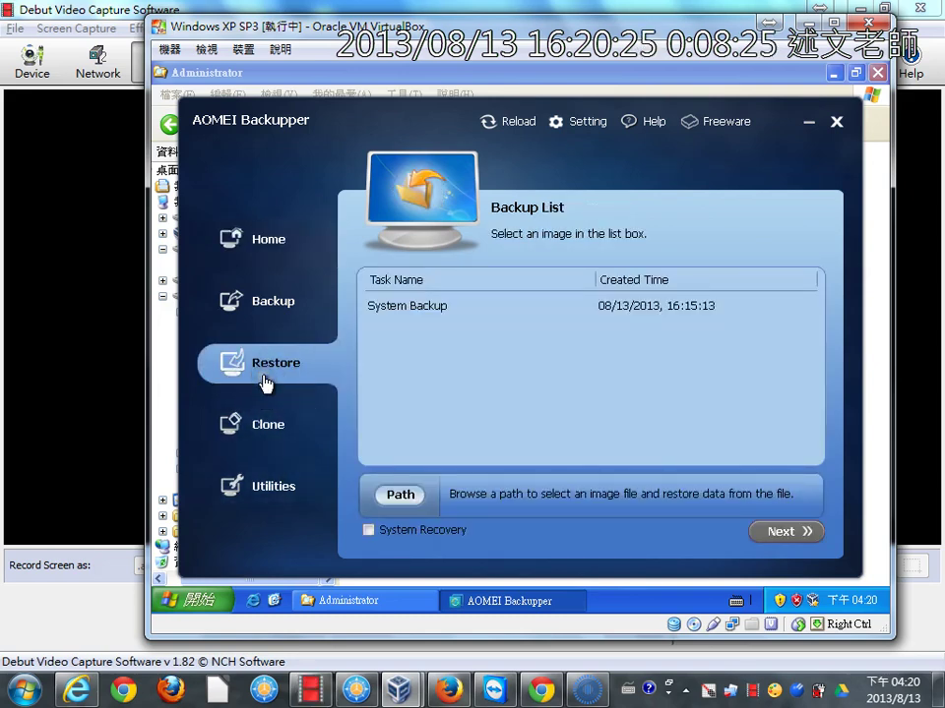
pyautogui.click(373, 306)
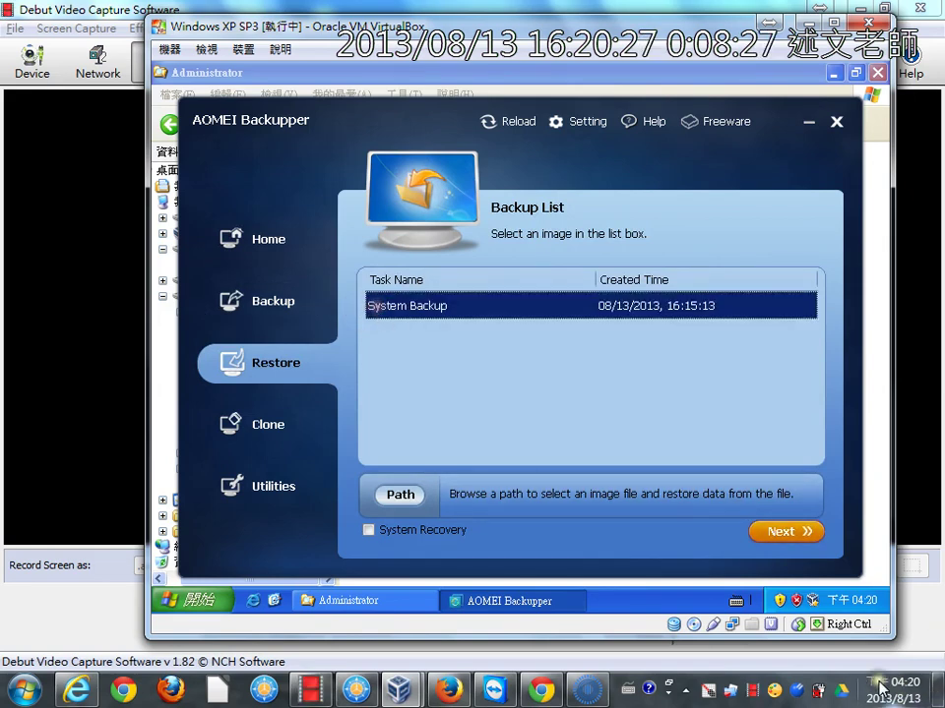
pyautogui.click(788, 532)
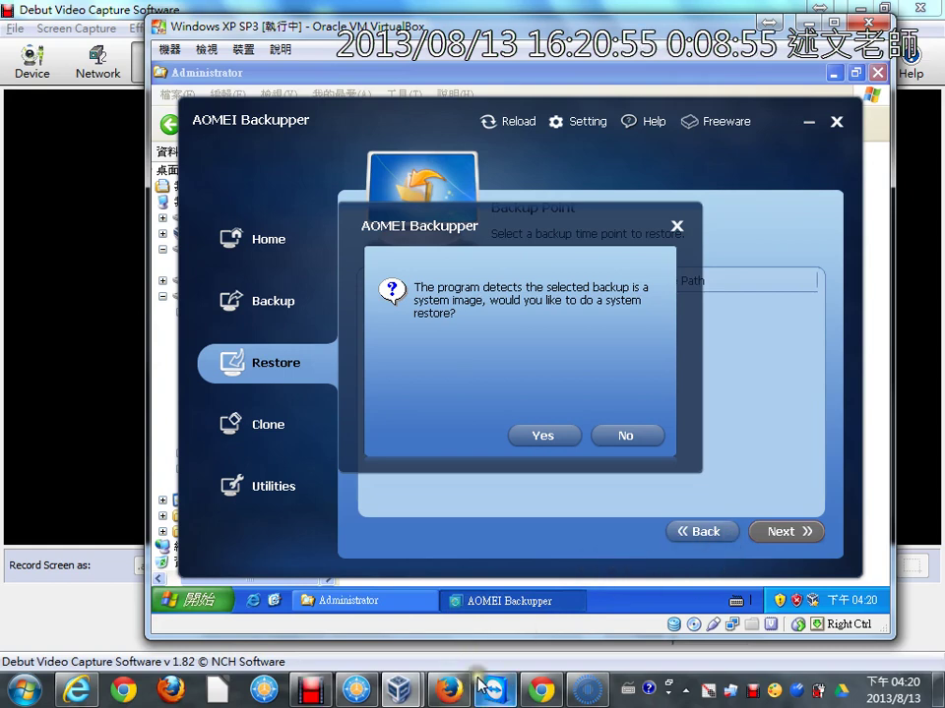
# Switch to the Prezi slide, mark the note (當有買新硬碟時) beside the disk-copy item, and return to the virtual machine
pyautogui.click(588, 689)
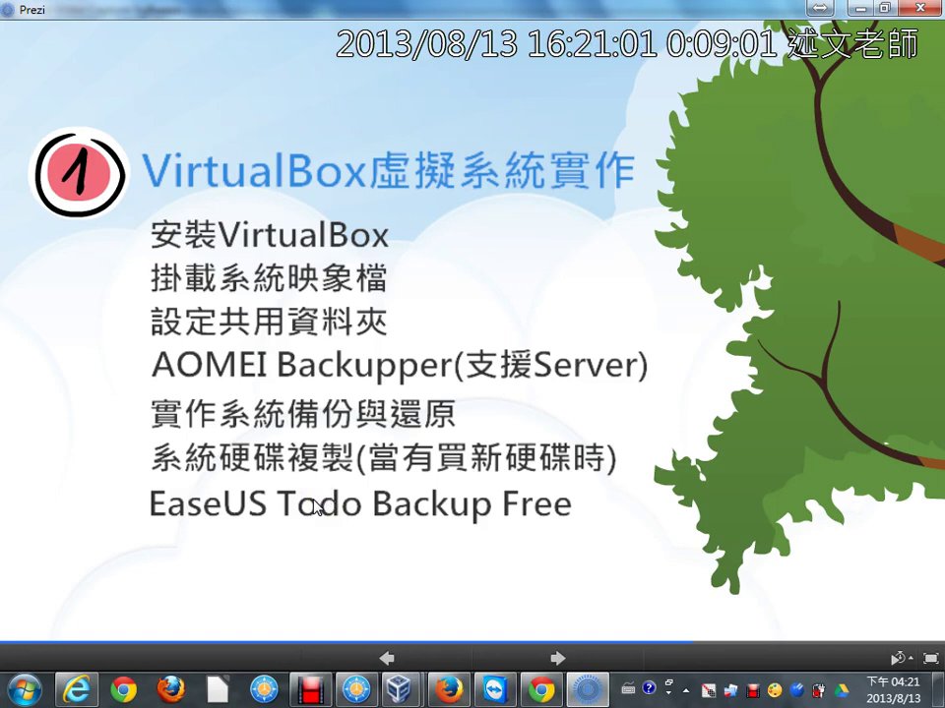
pyautogui.moveTo(360, 436)
pyautogui.mouseDown()
pyautogui.moveTo(467, 476)
pyautogui.moveTo(615, 480)
pyautogui.mouseUp()
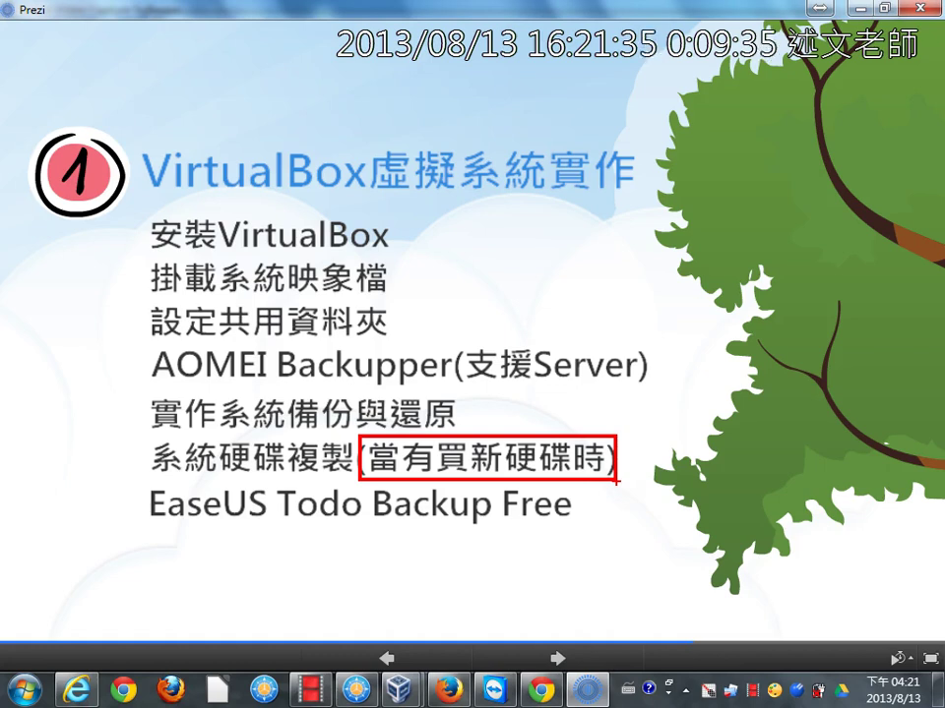
pyautogui.hotkey('alt', 'Tab')
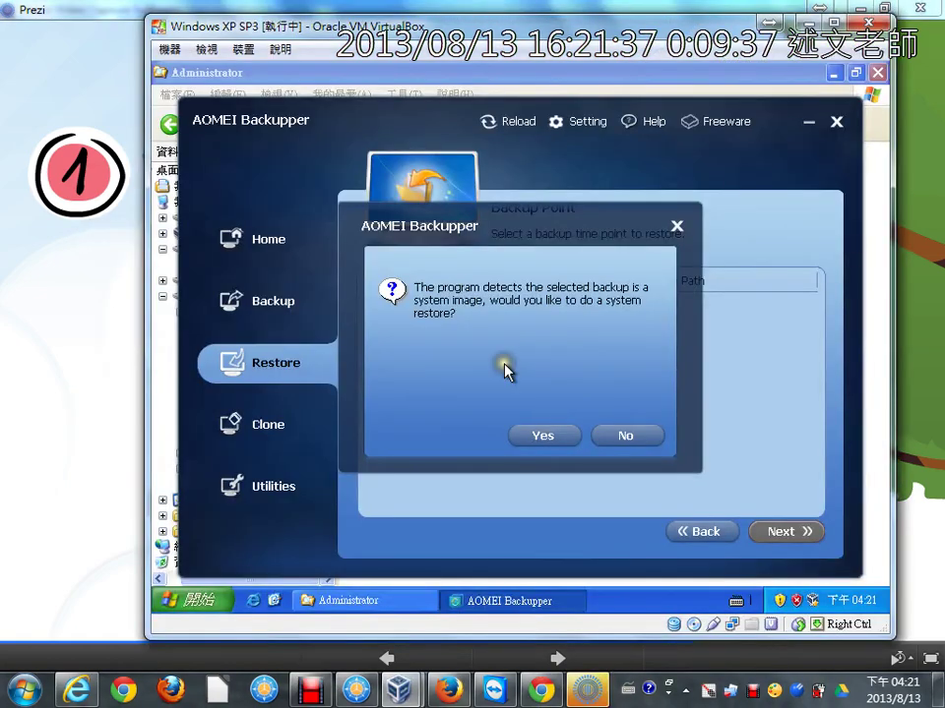
# Decline the system restore and examine the backup types and the partition and disk clone options
pyautogui.click(602, 441)
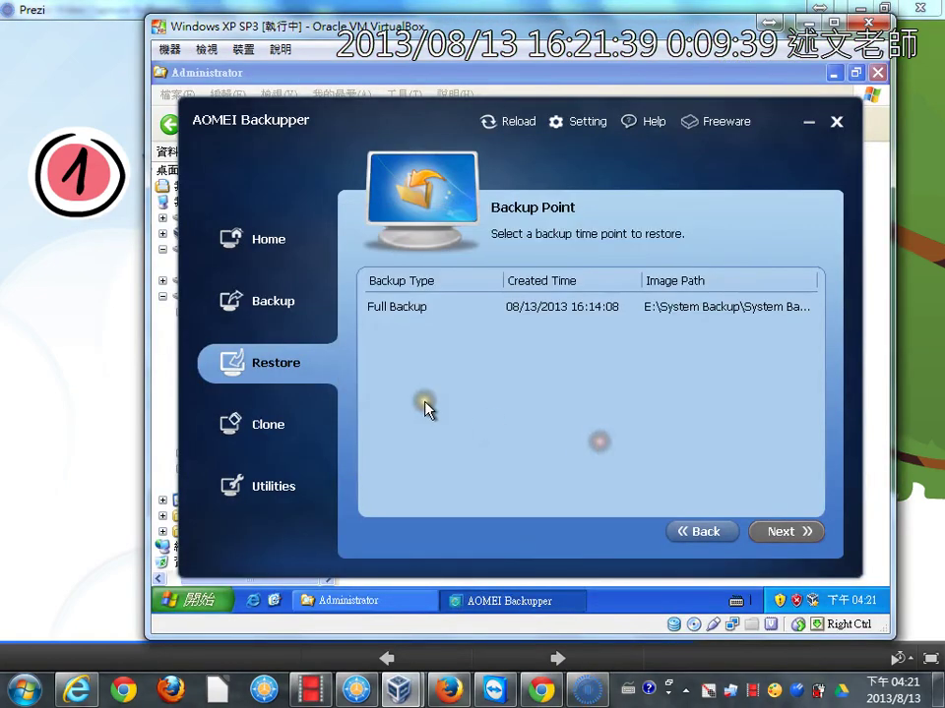
pyautogui.click(284, 244)
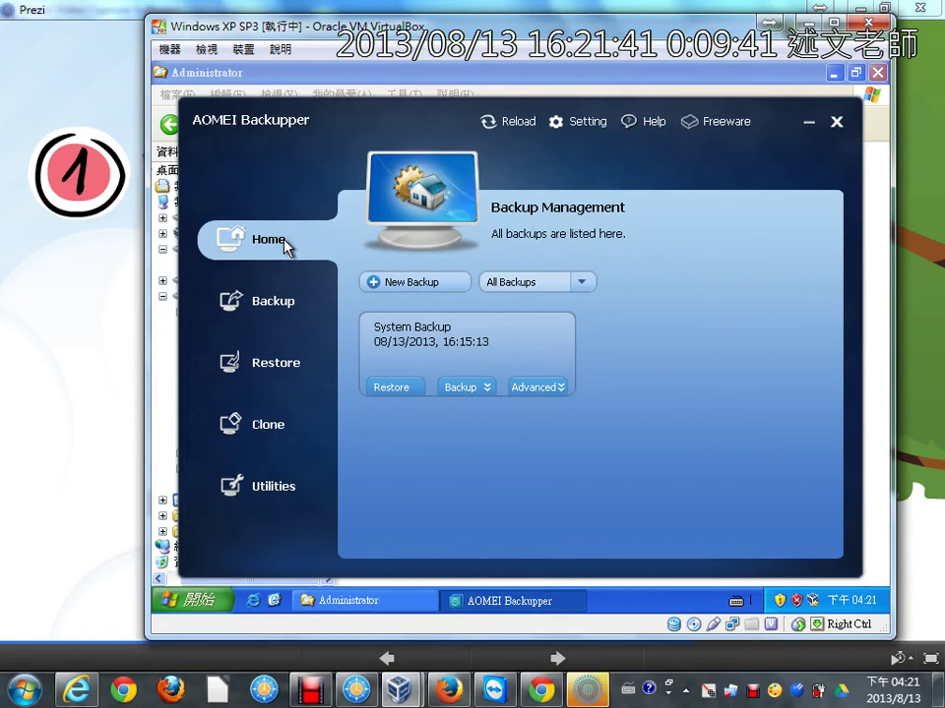
pyautogui.click(413, 284)
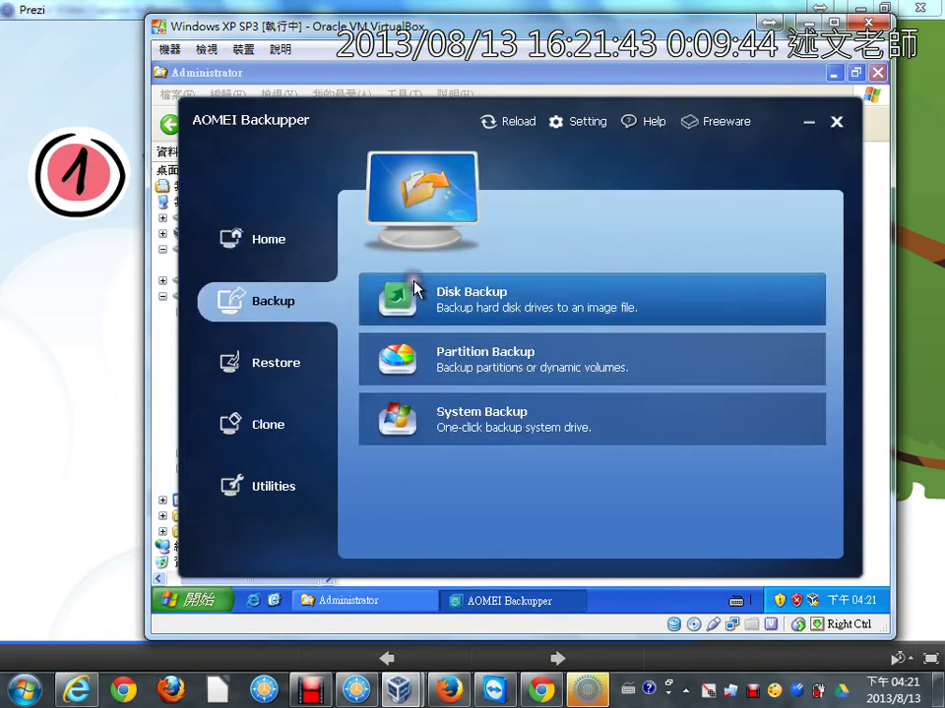
pyautogui.click(474, 415)
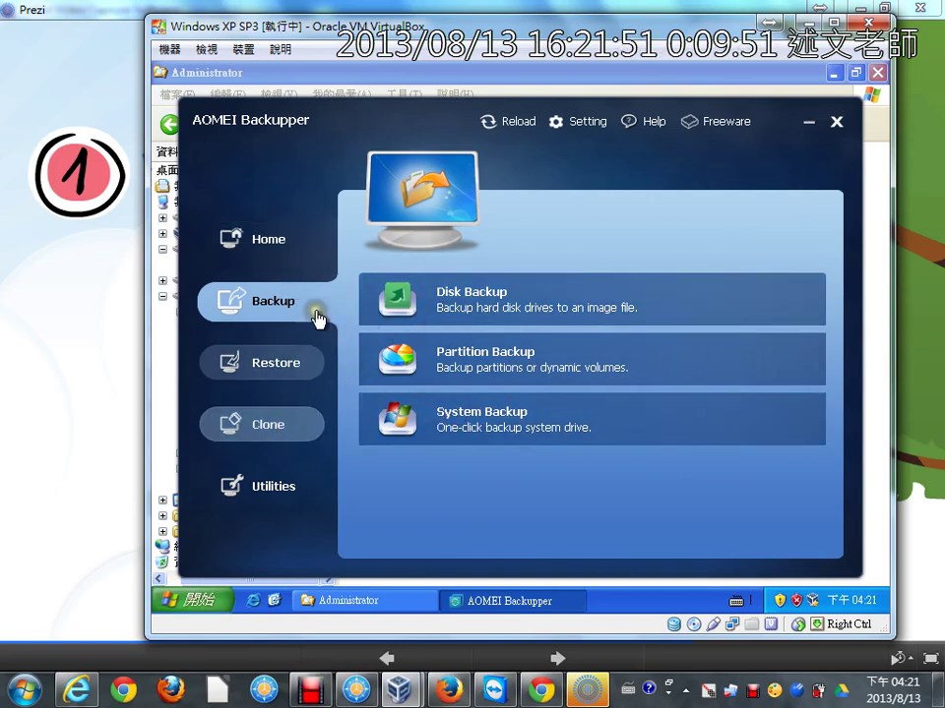
pyautogui.click(304, 427)
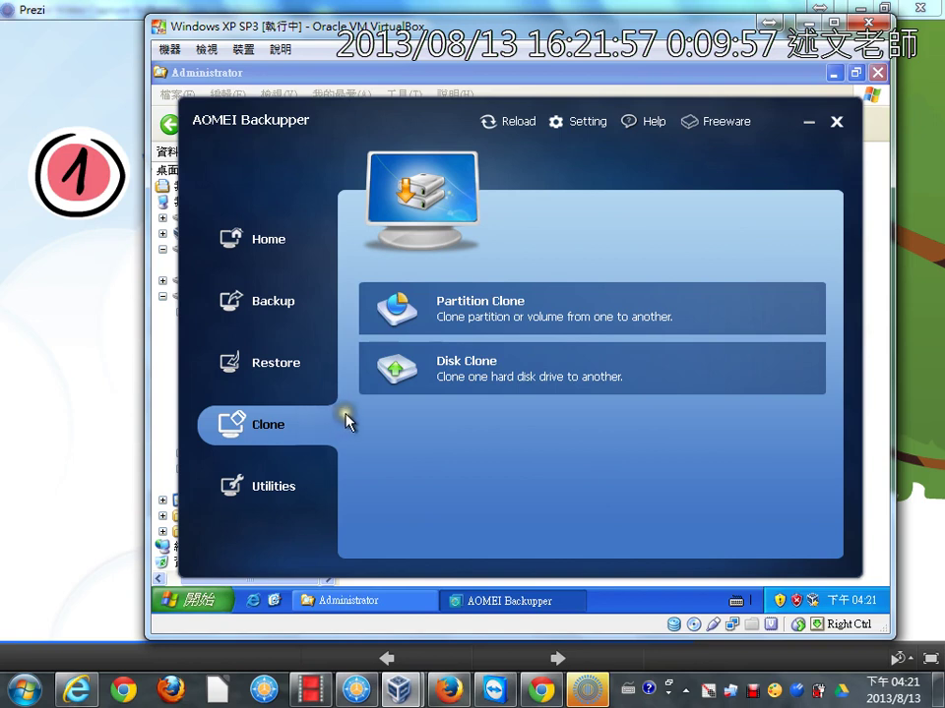
pyautogui.click(441, 388)
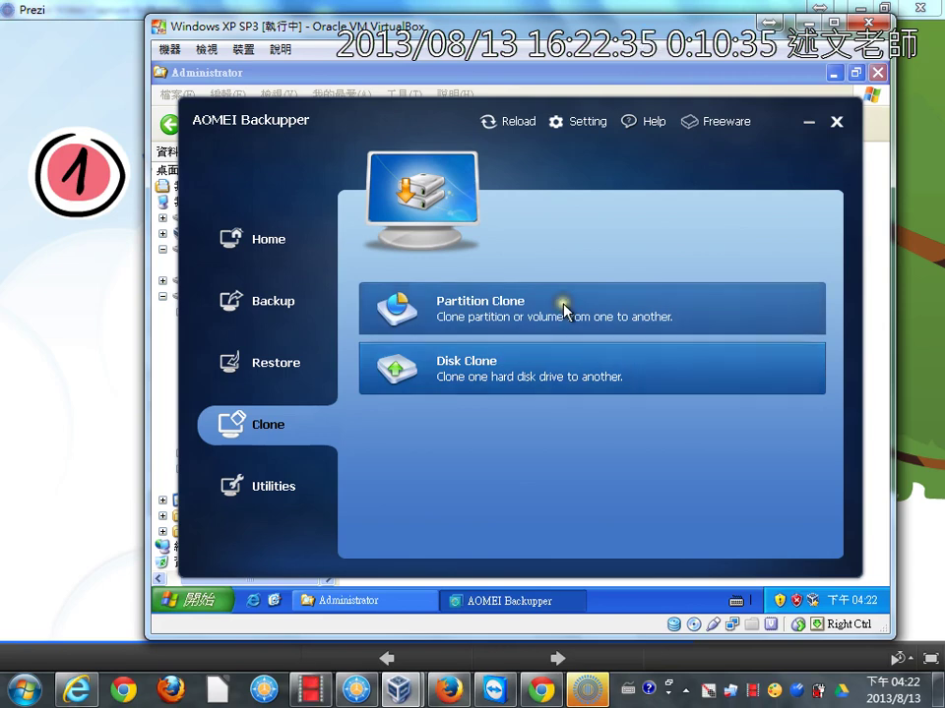
# Close the Windows XP SP3 virtual machine with its machine state saved (儲存機器狀態)
pyautogui.click(172, 51)
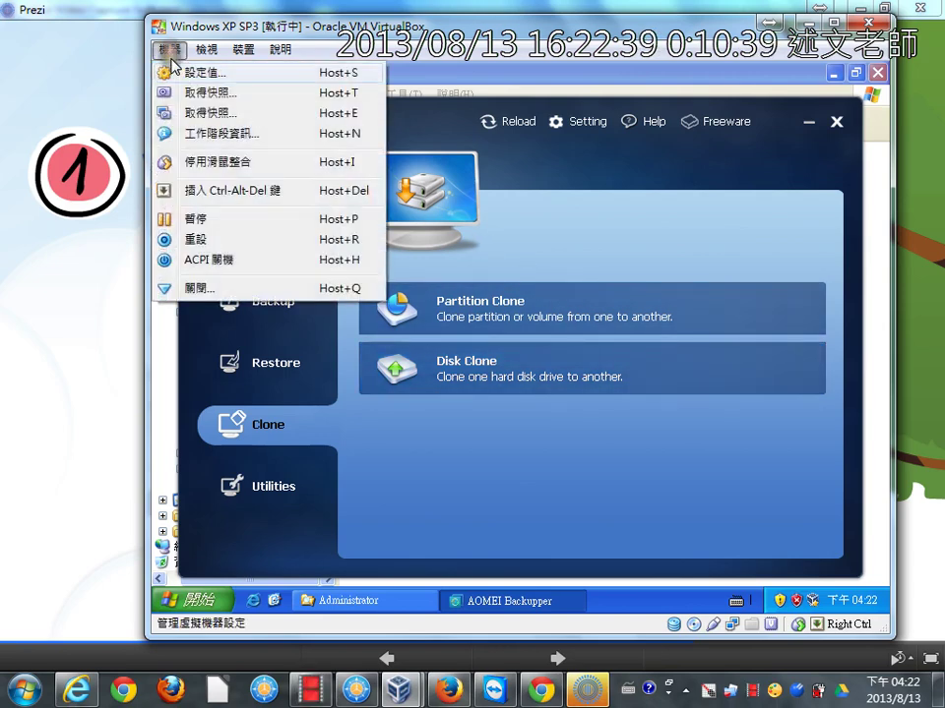
pyautogui.click(233, 293)
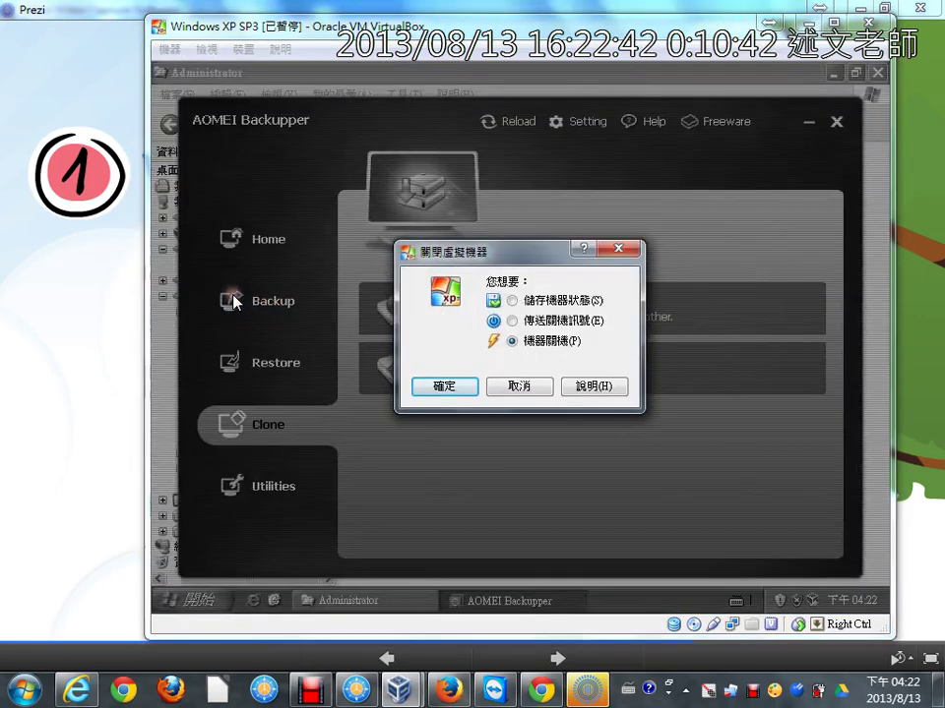
pyautogui.click(529, 302)
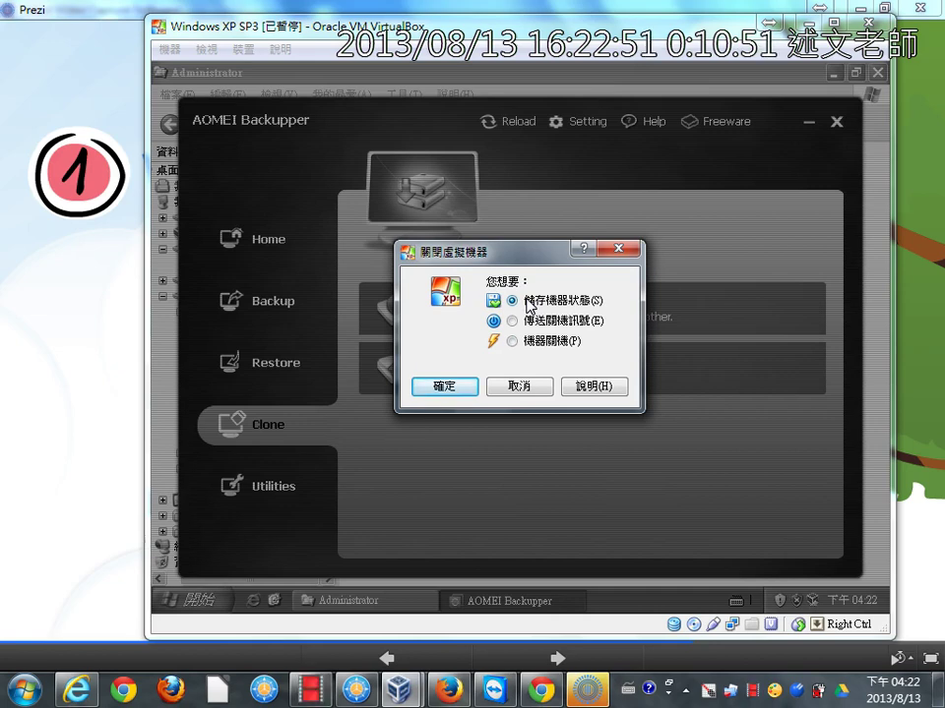
pyautogui.click(462, 389)
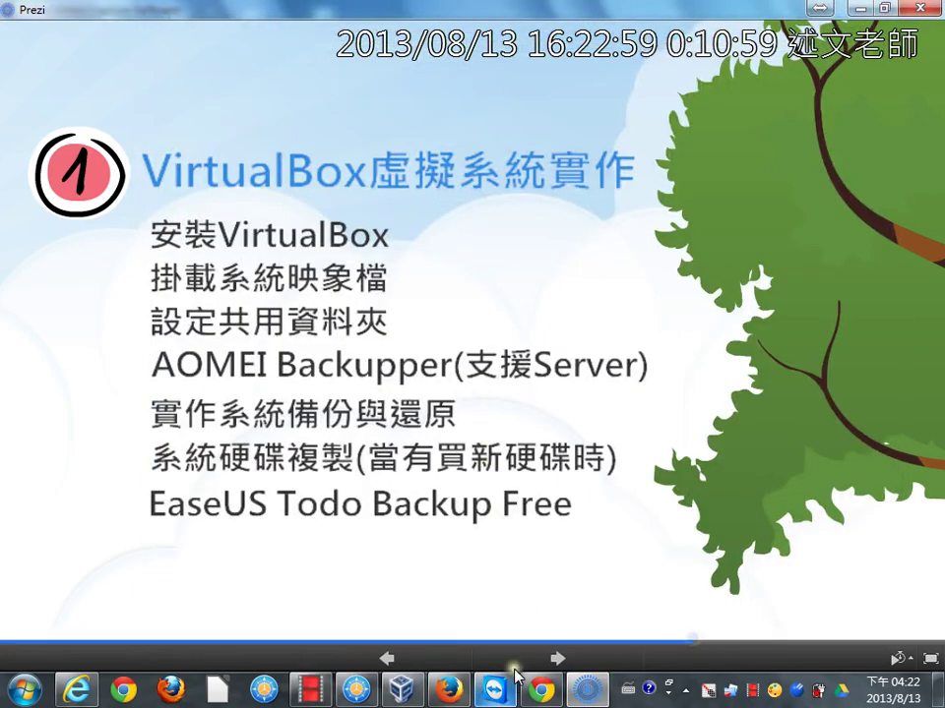
# Resume the saved Windows XP SP3 virtual machine from the VirtualBox manager and shut down Windows XP inside it
pyautogui.click(405, 690)
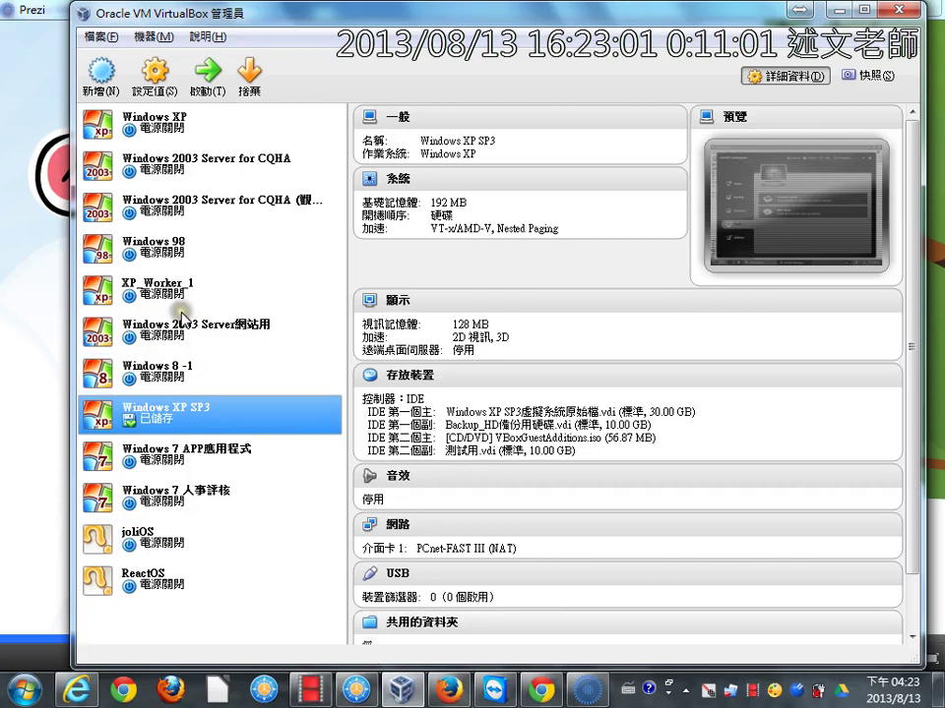
pyautogui.click(199, 93)
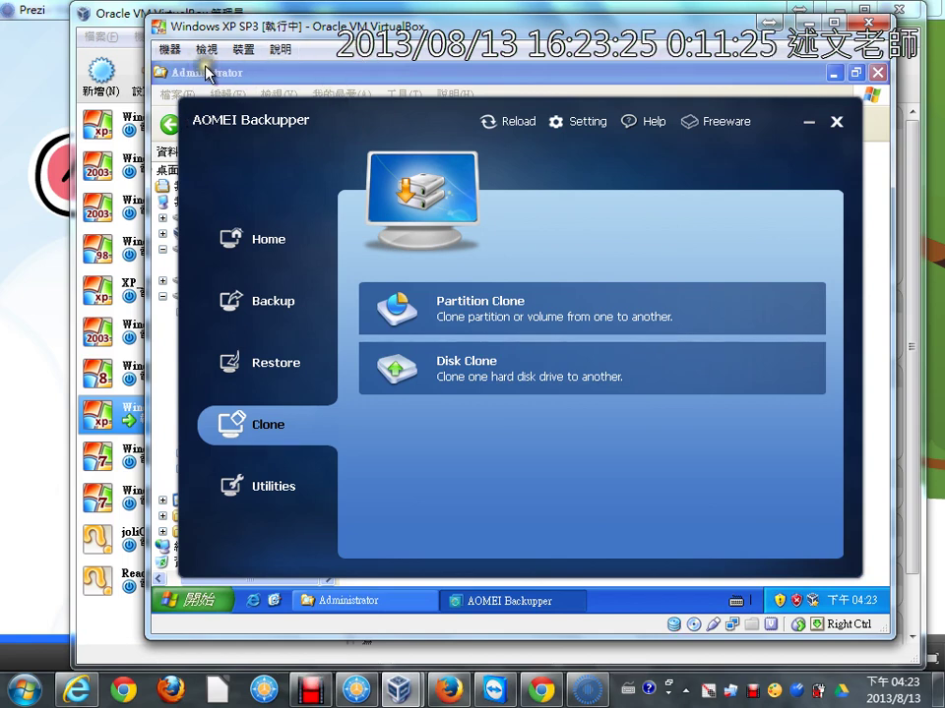
pyautogui.click(210, 610)
pyautogui.click(423, 567)
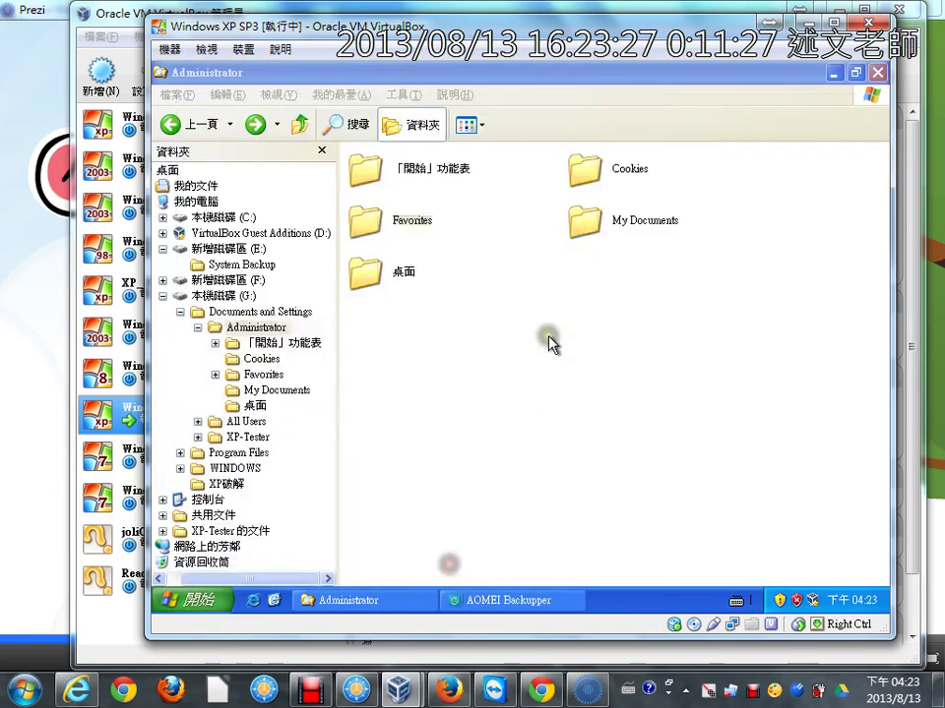
pyautogui.click(516, 285)
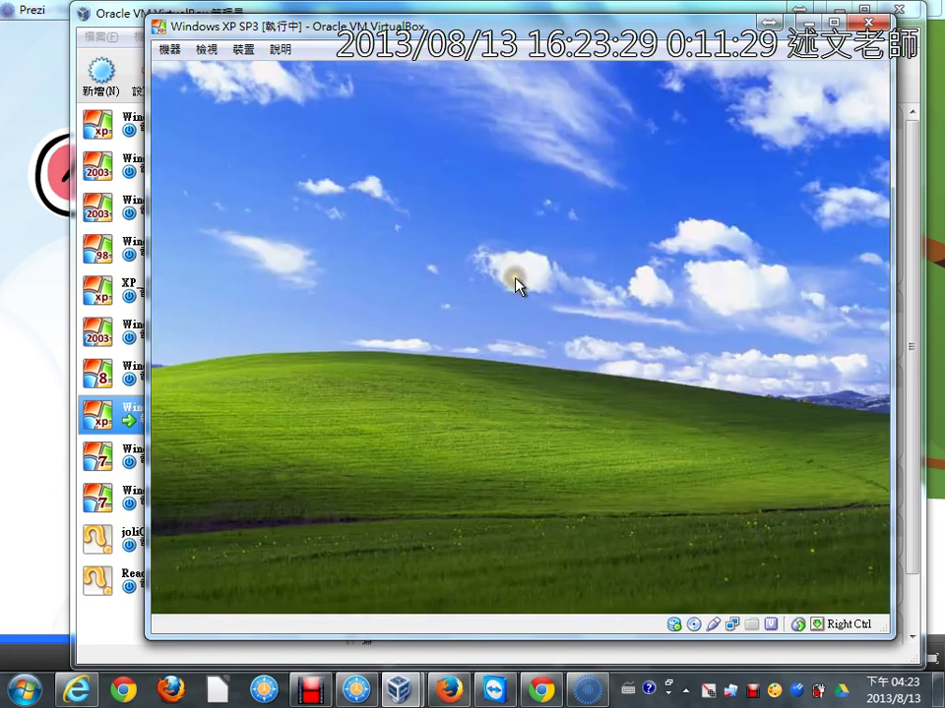